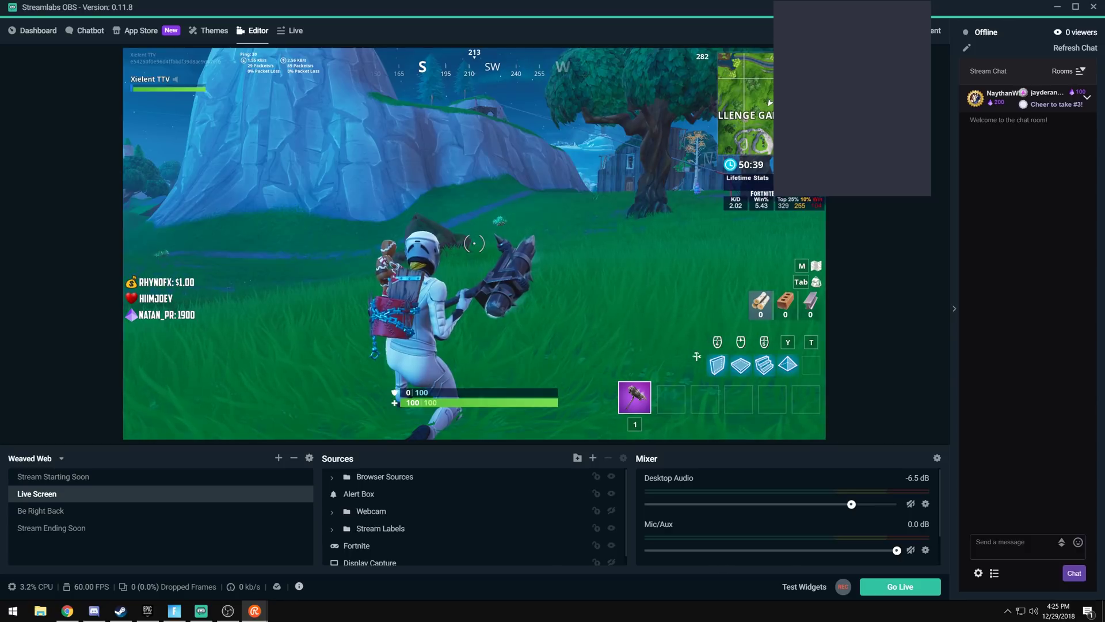
Step: Switch to Fortnite and run around the map to check how the chat window sits over the game during play
left_click(174, 611)
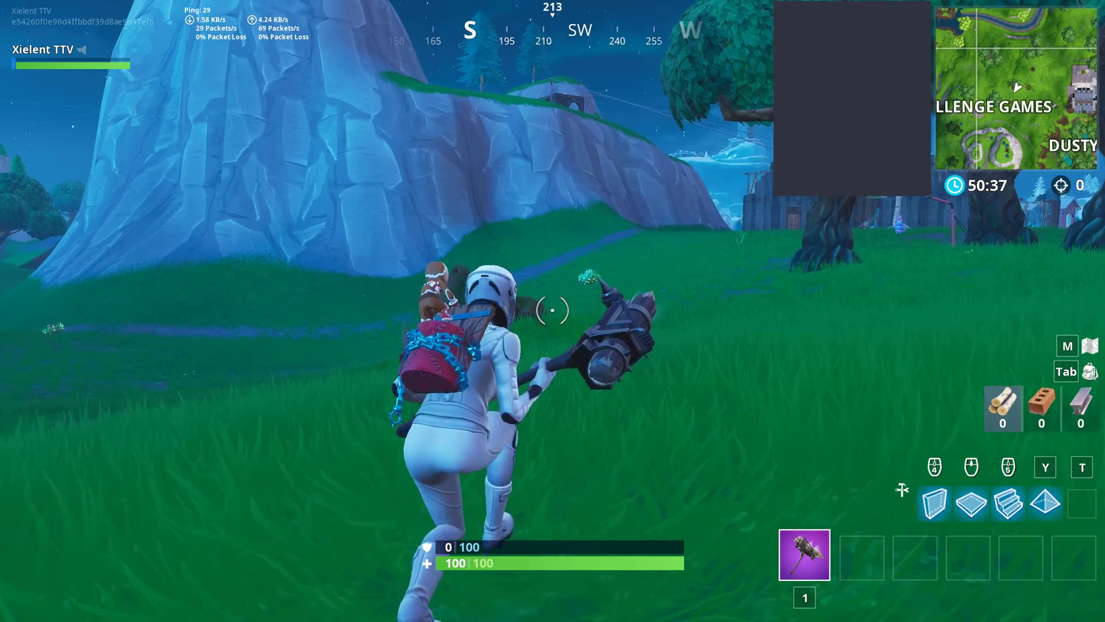
key("w")
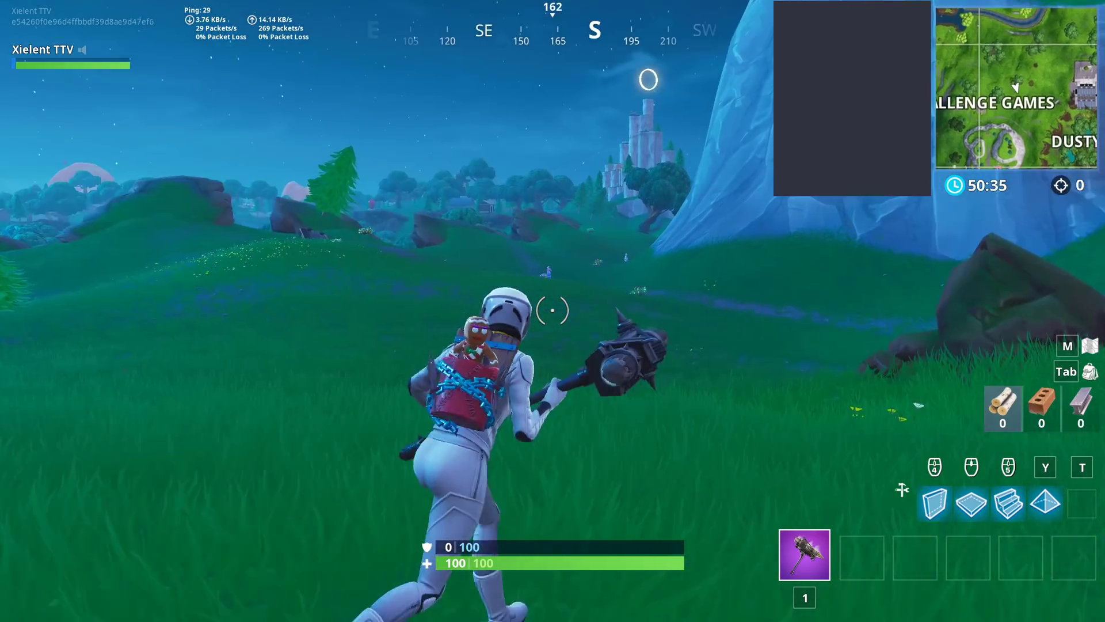
key("w")
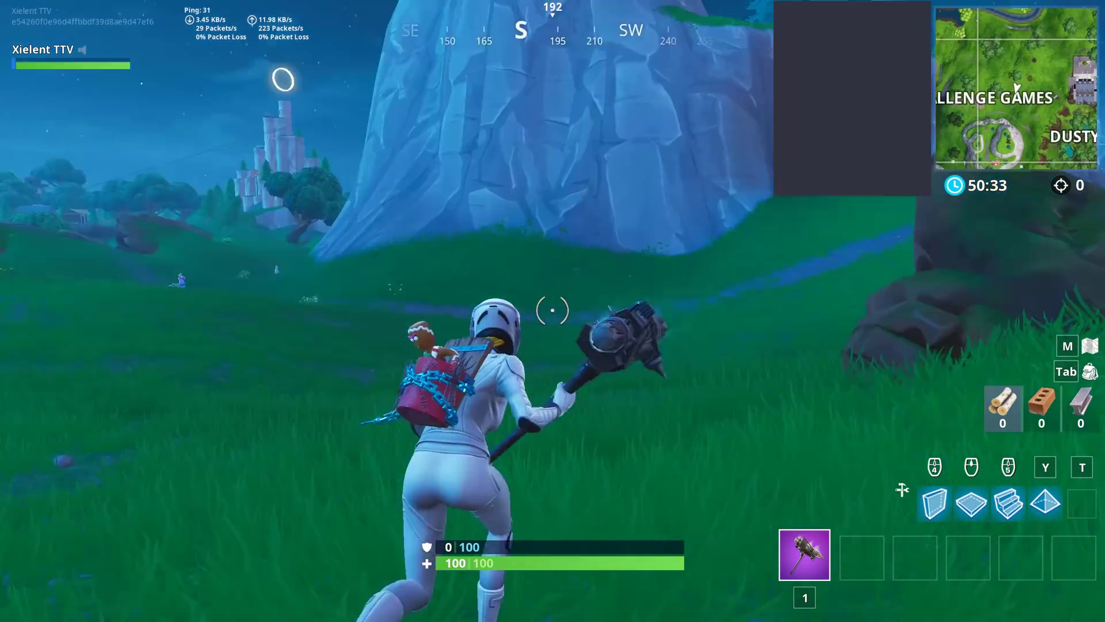
key("w")
key("space")
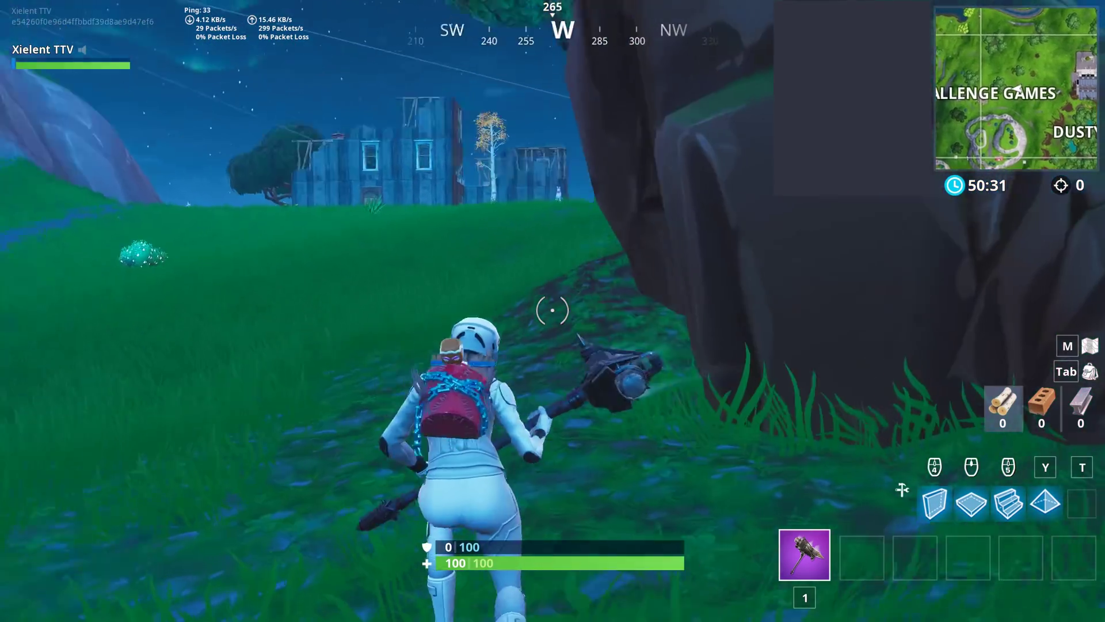
key("w")
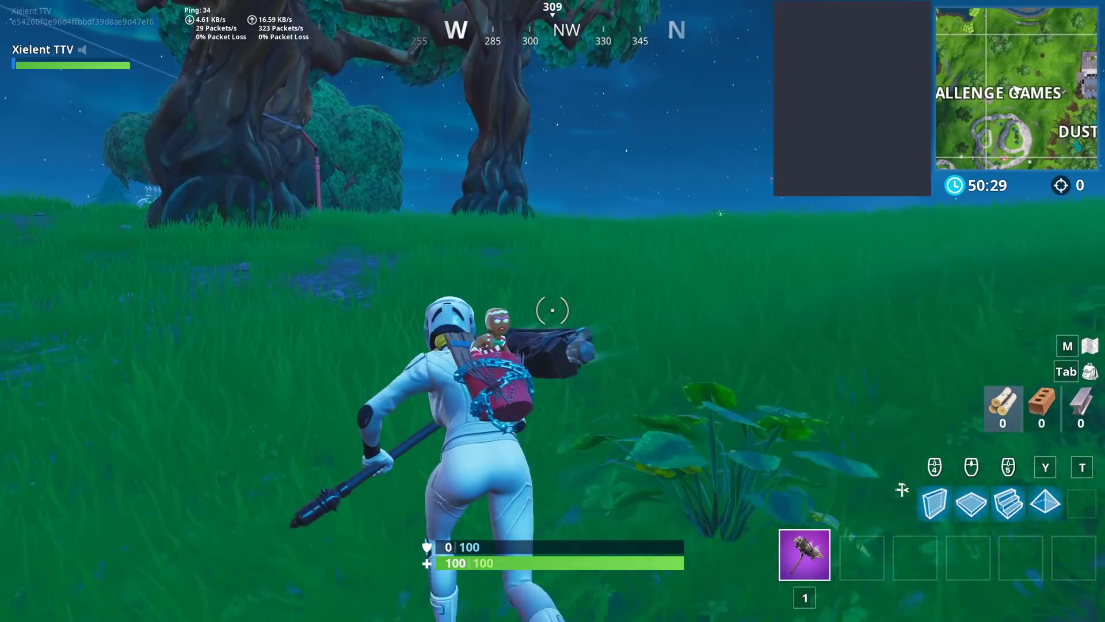
key("w")
key("Escape")
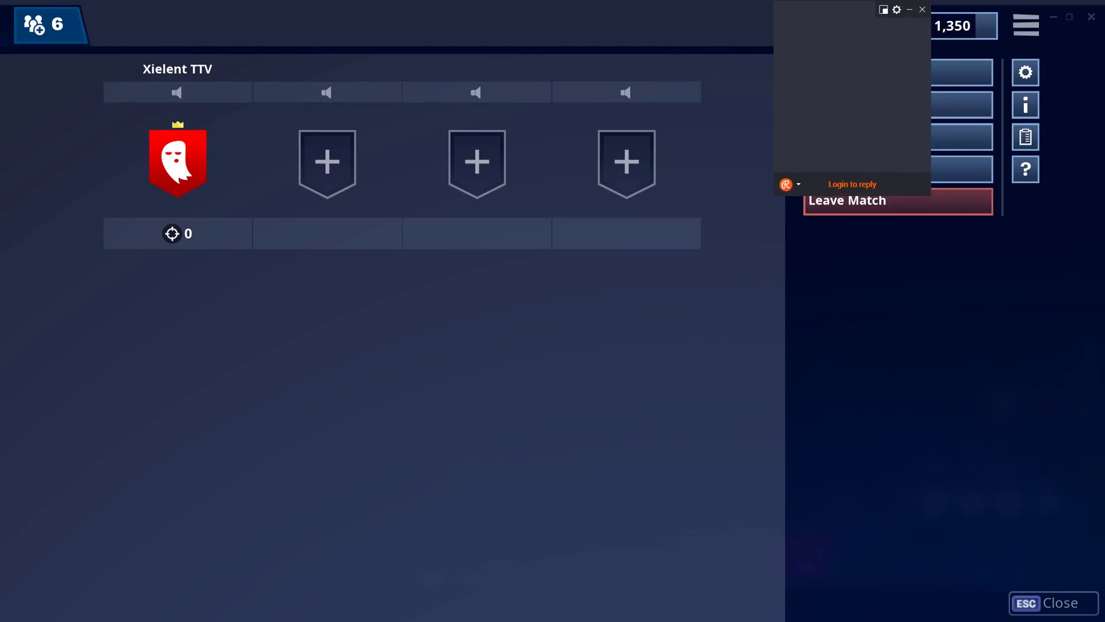
key("Escape")
key("w")
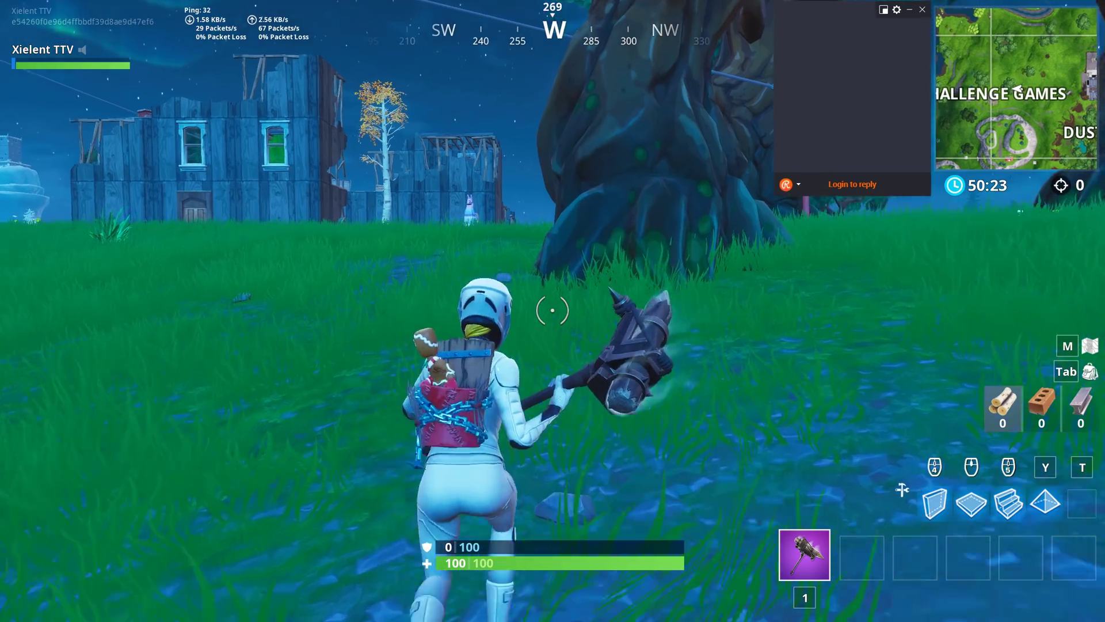
key("w")
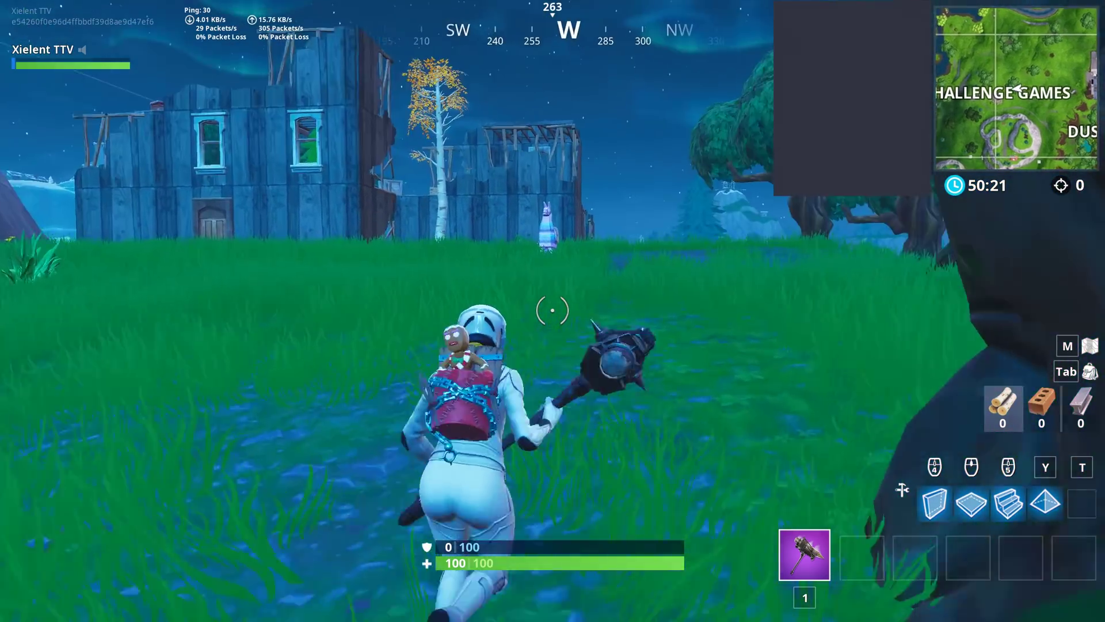
key("w")
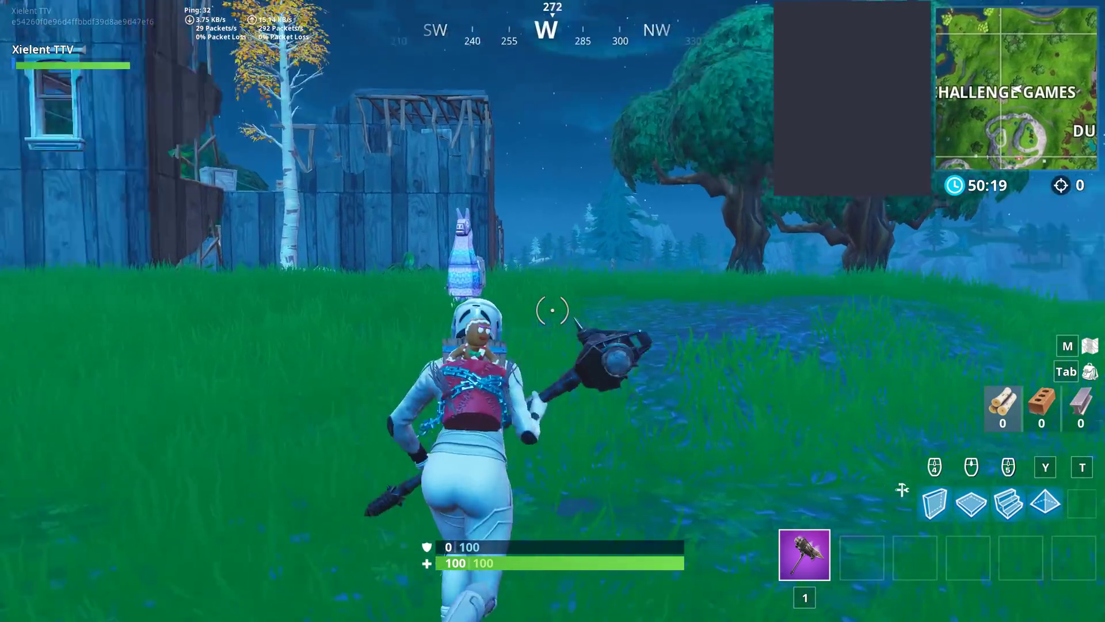
key("w")
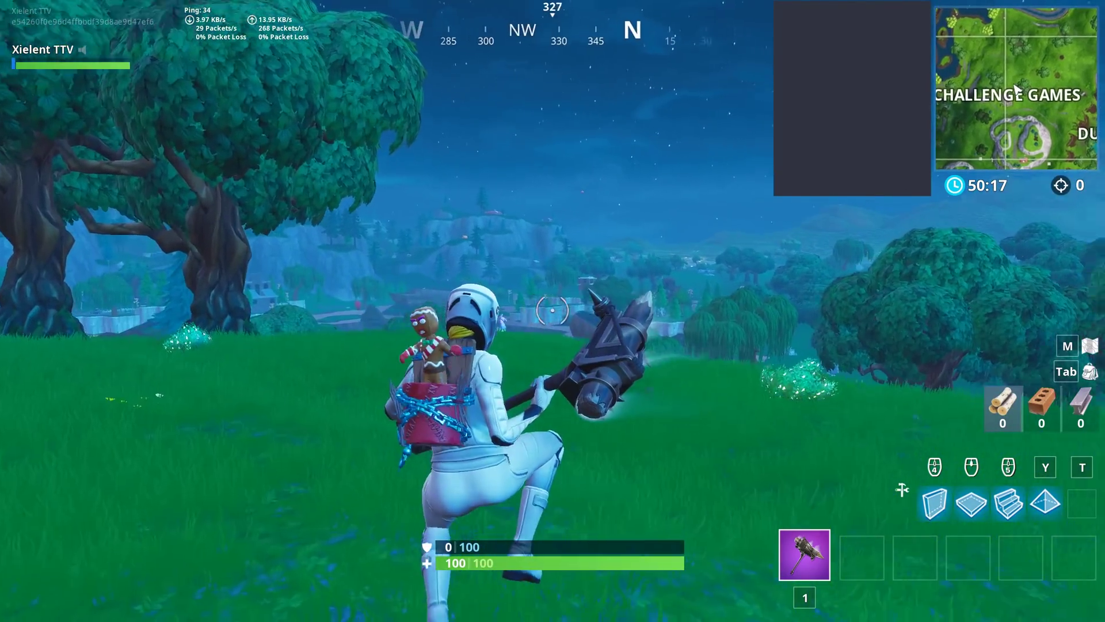
key("w")
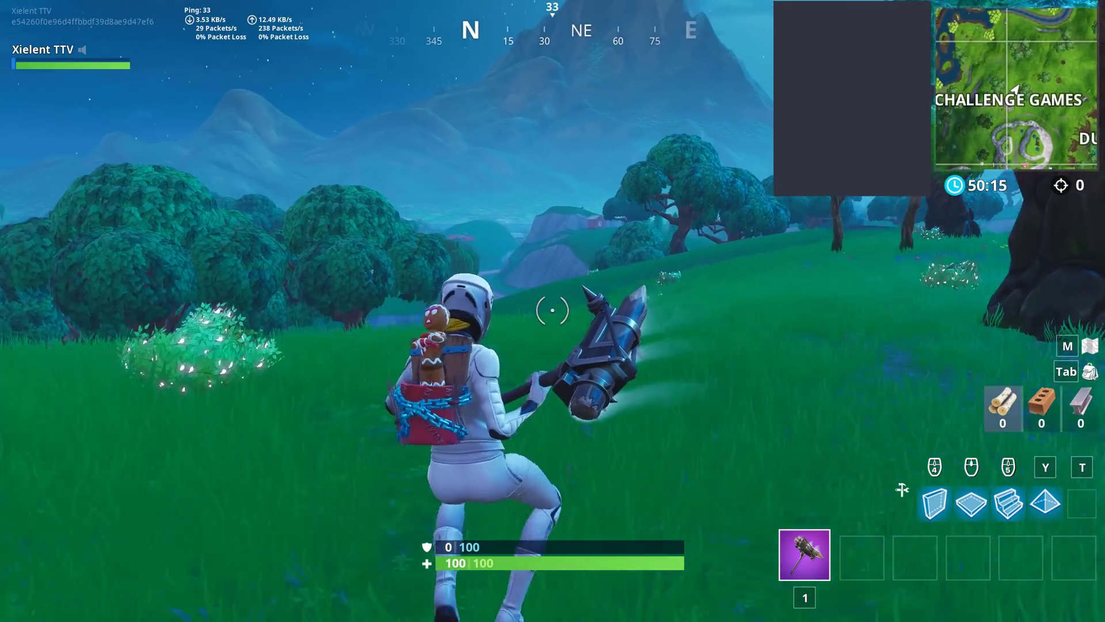
Step: Switch to the Restream dashboard in the browser and open its Chat page with the Windows and Mac downloads
key("super")
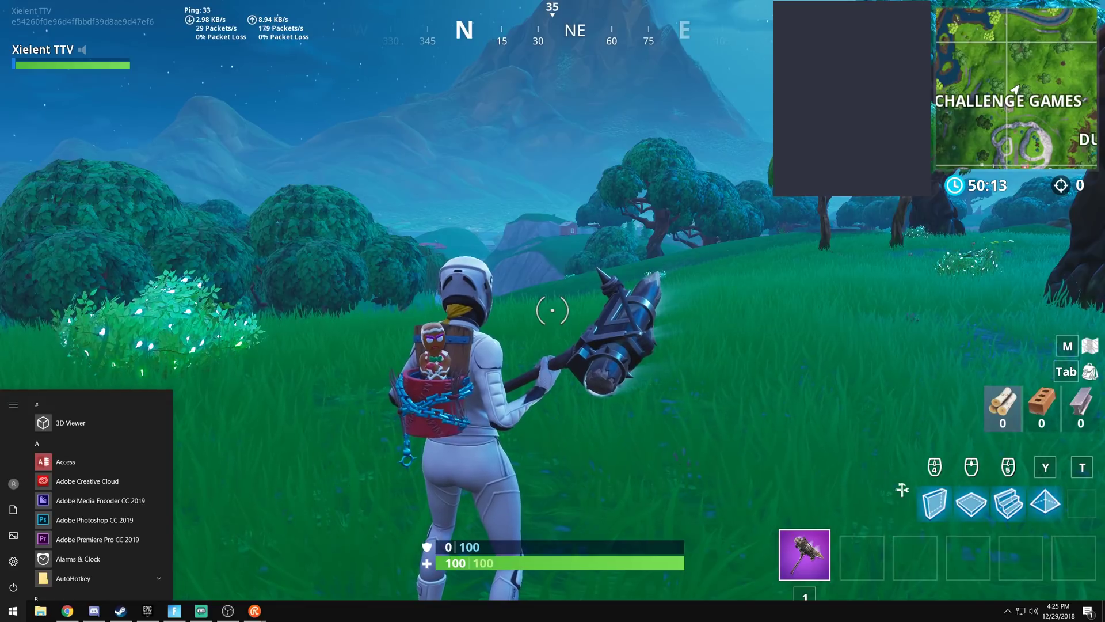
key("alt+Tab")
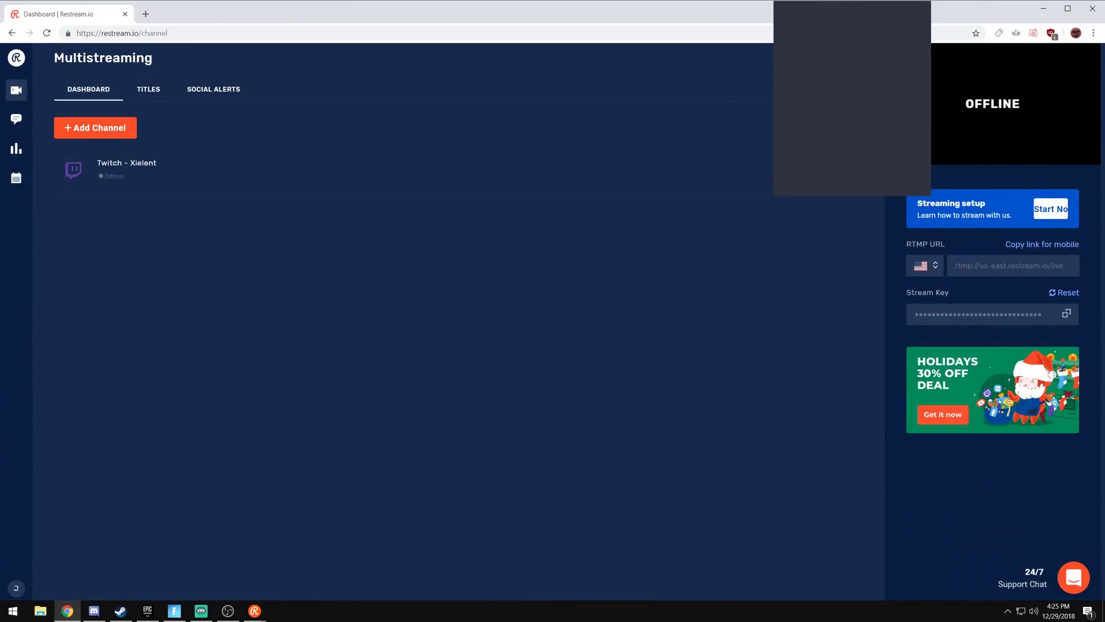
left_click(16, 119)
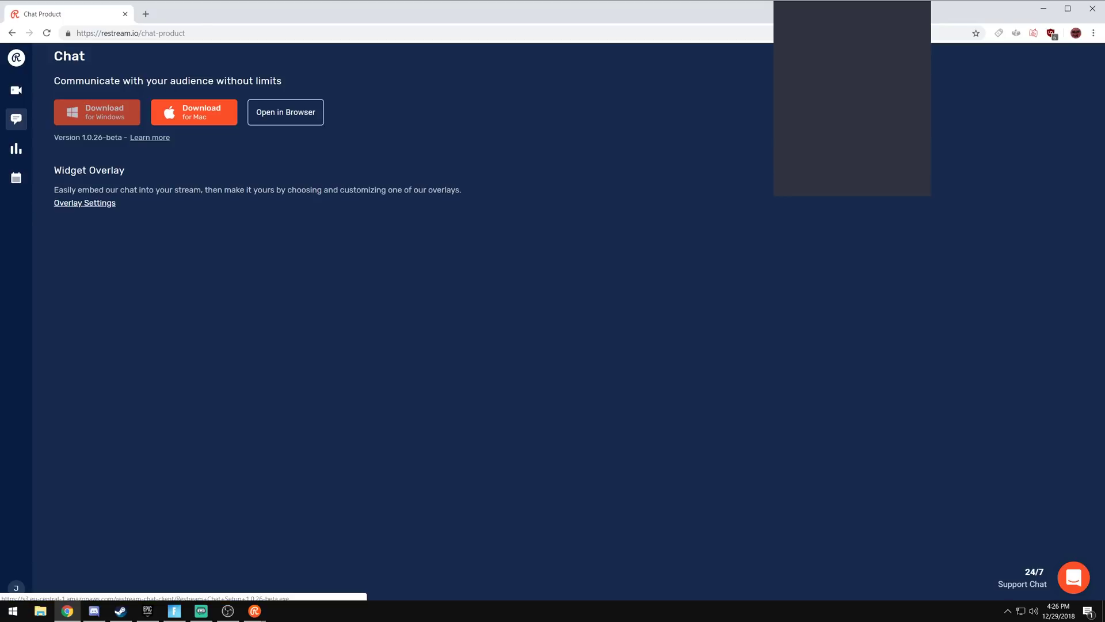
Step: Look at the Accounts settings of the Restream Chat app, close them, and move the chat window over the middle of the web page
left_click(255, 611)
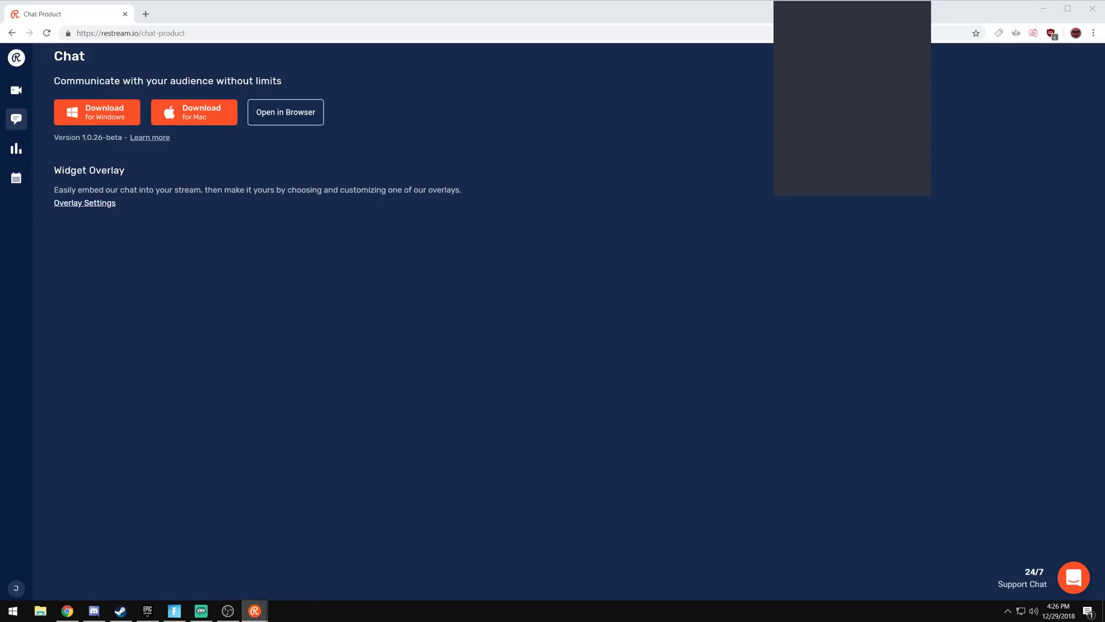
left_click(283, 561)
left_click_drag(506, 51, 506, 30)
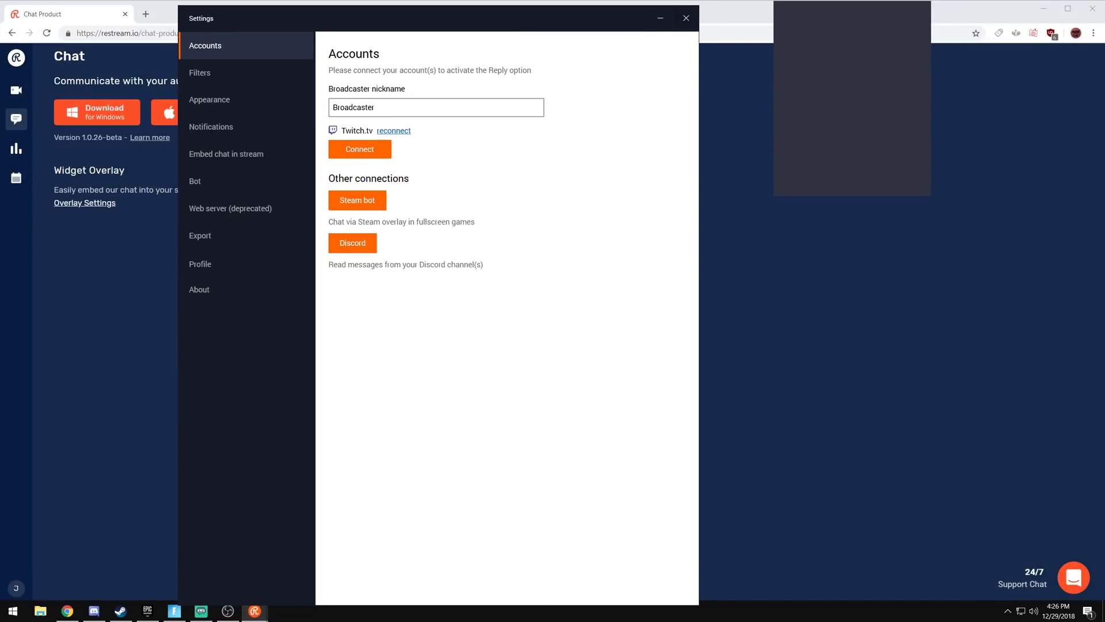
left_click(686, 18)
left_click_drag(840, 13, 538, 197)
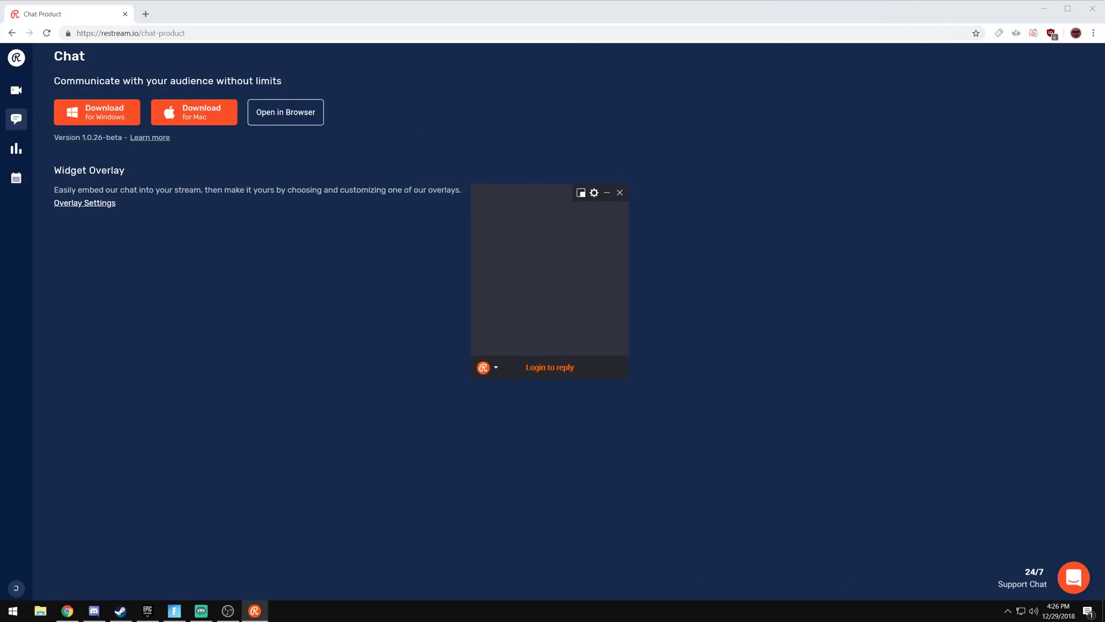
Step: View the streaming services offered for a new channel on the Multistreaming dashboard and return to the channel list
left_click(16, 90)
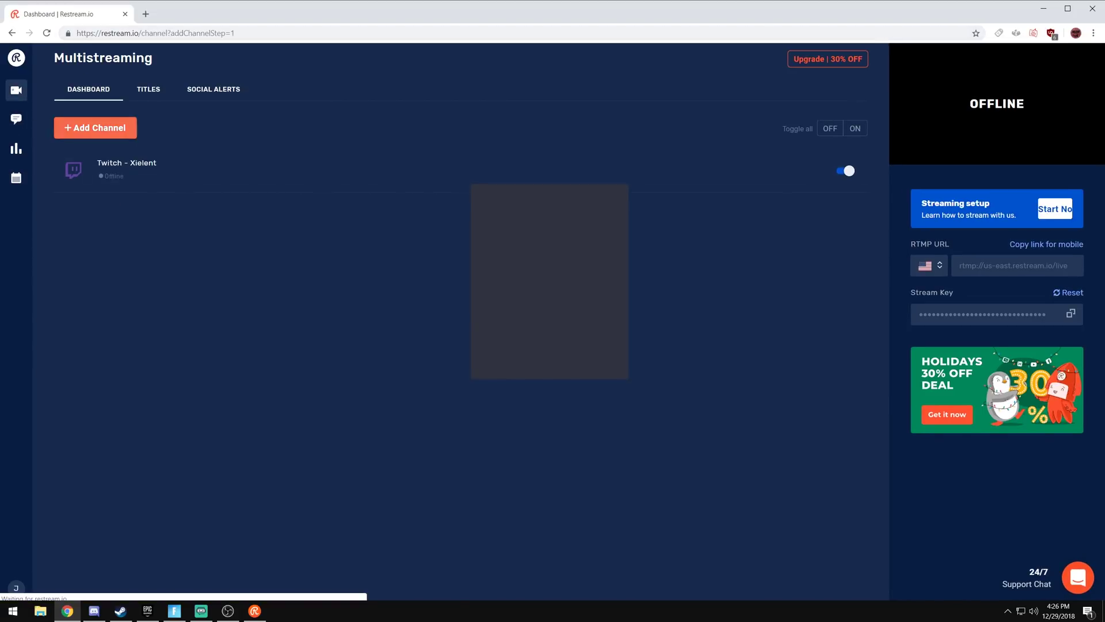
left_click(95, 127)
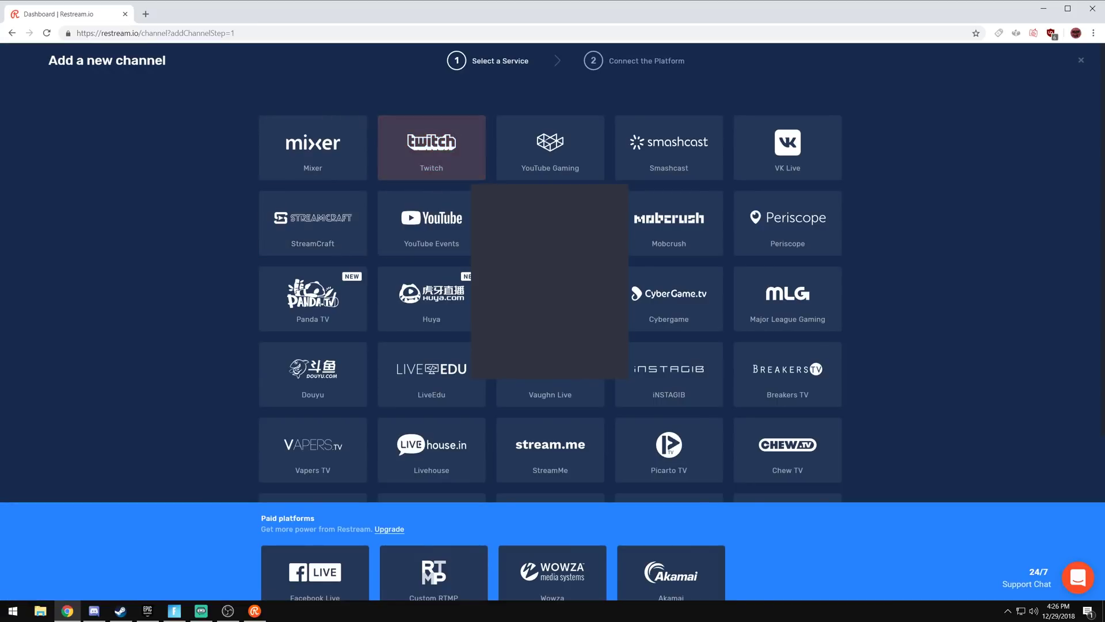
left_click(12, 33)
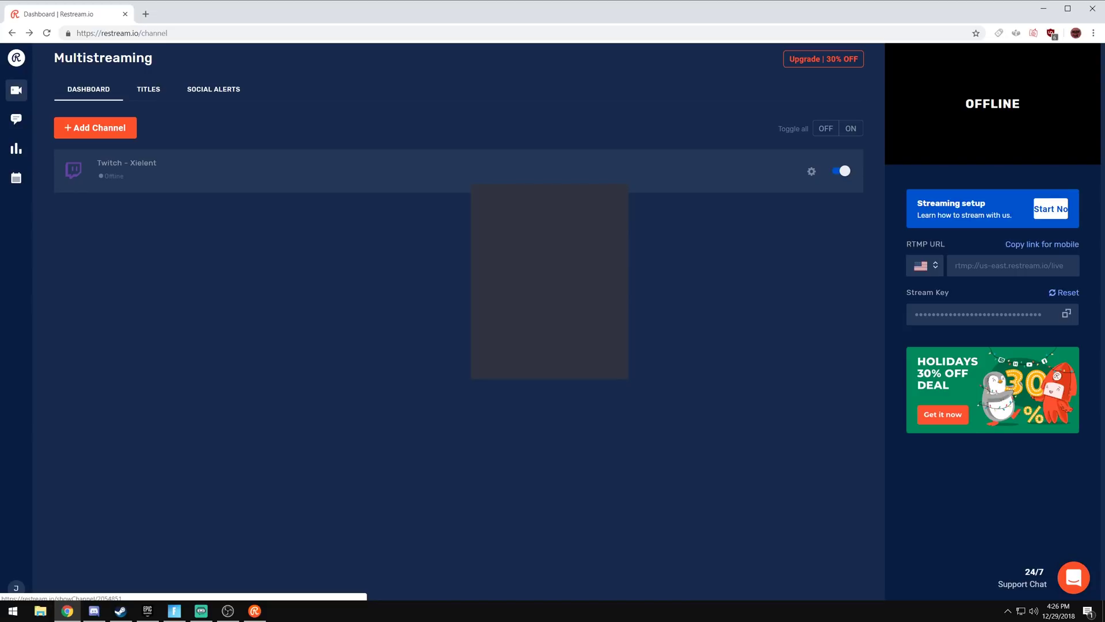
Step: Review the Filters and Appearance settings of Restream Chat and shift the Settings window aside
left_click(595, 193)
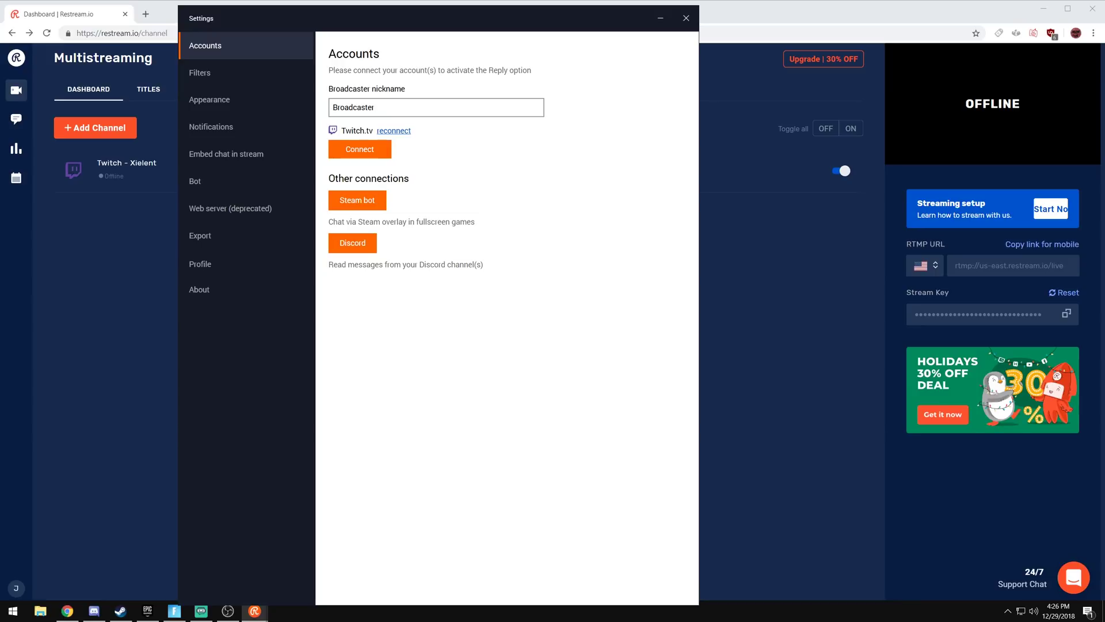
left_click(246, 73)
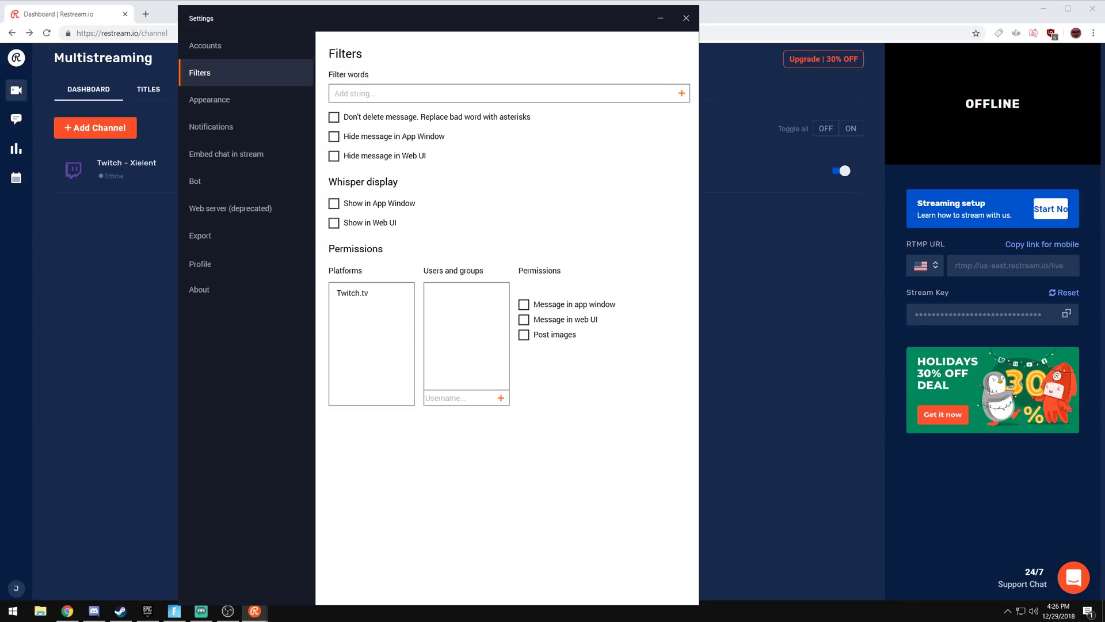
left_click(246, 100)
left_click_drag(341, 22, 274, 22)
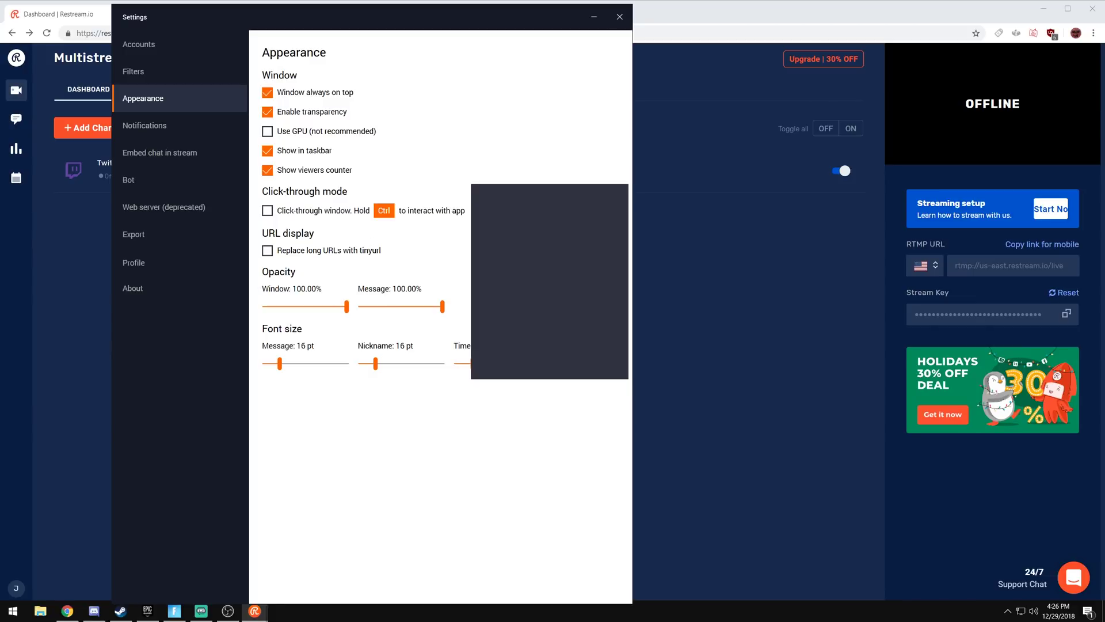
Step: Switch to Fortnite and place the chat window over the game beside the minimap
left_click_drag(524, 197, 793, 33)
left_click(174, 611)
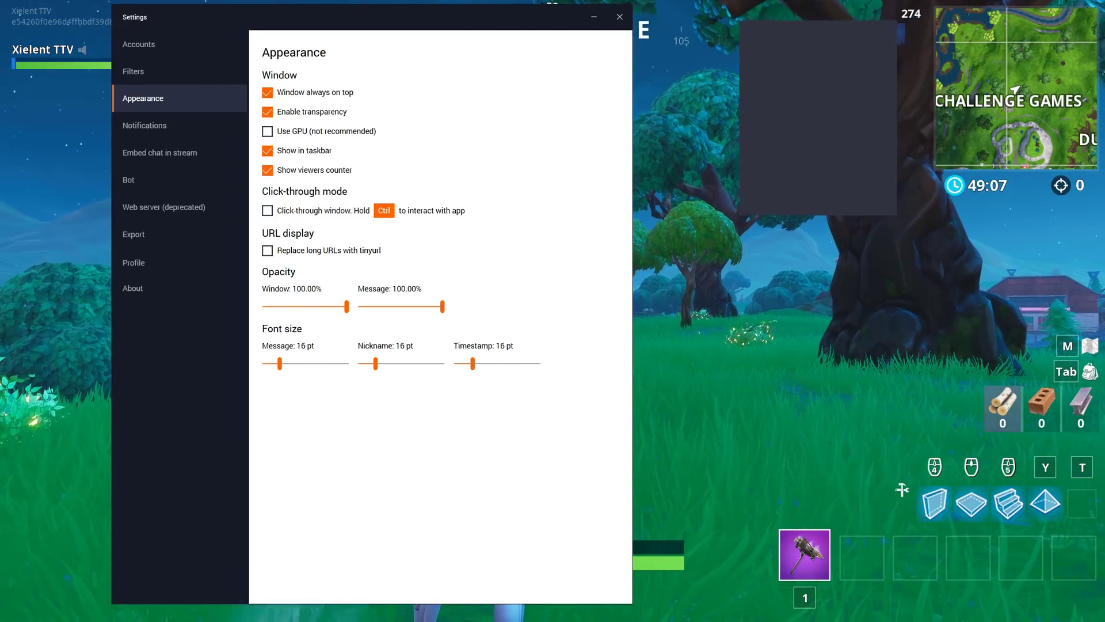
key("Escape")
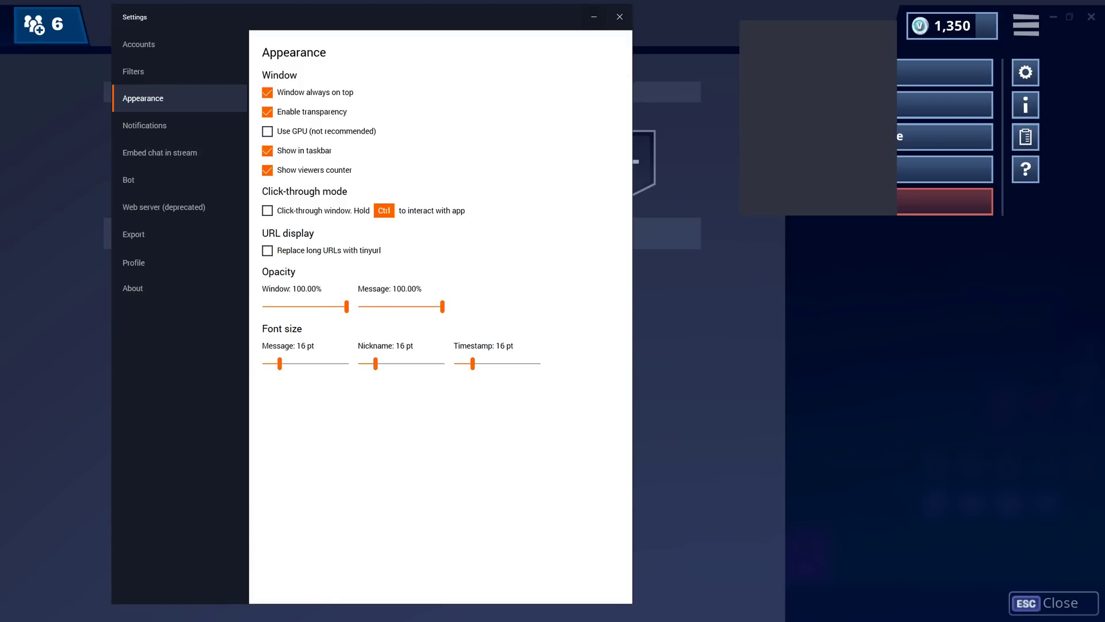
key("Escape")
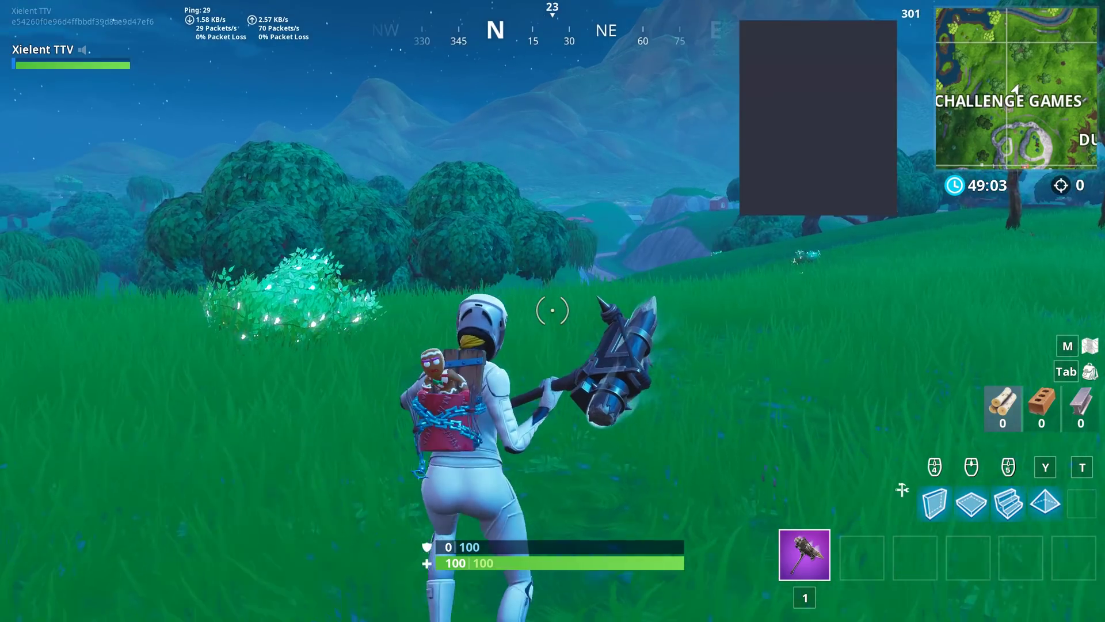
key("Escape")
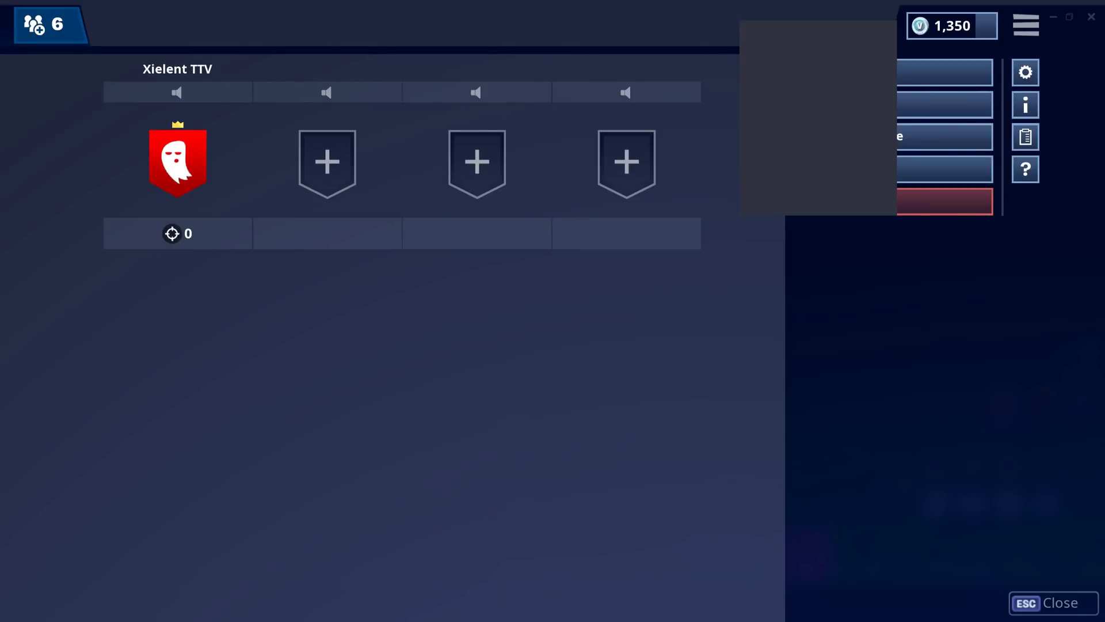
left_click_drag(803, 31, 833, 13)
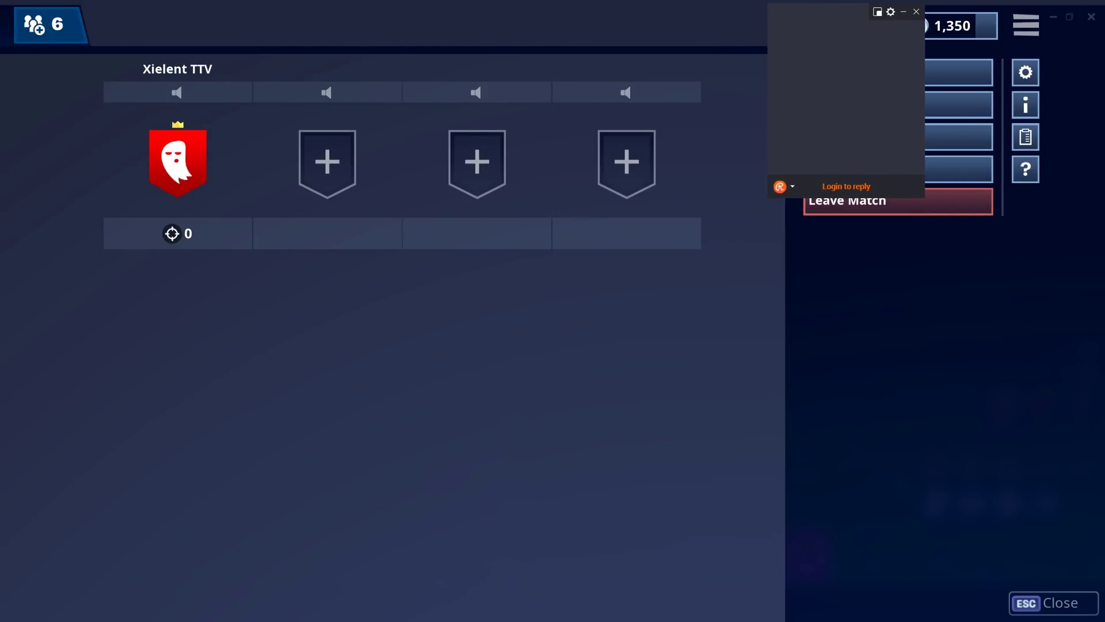
key("Escape")
Step: Free the pointer from the game and nudge the chat window closer against the minimap's edge
key("super")
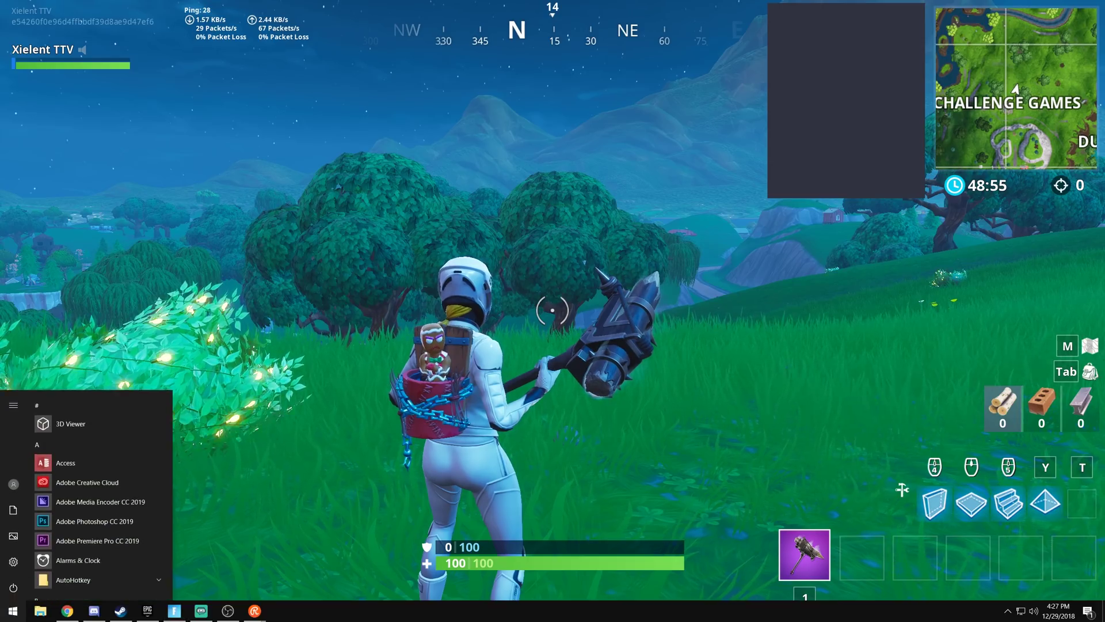
key("super")
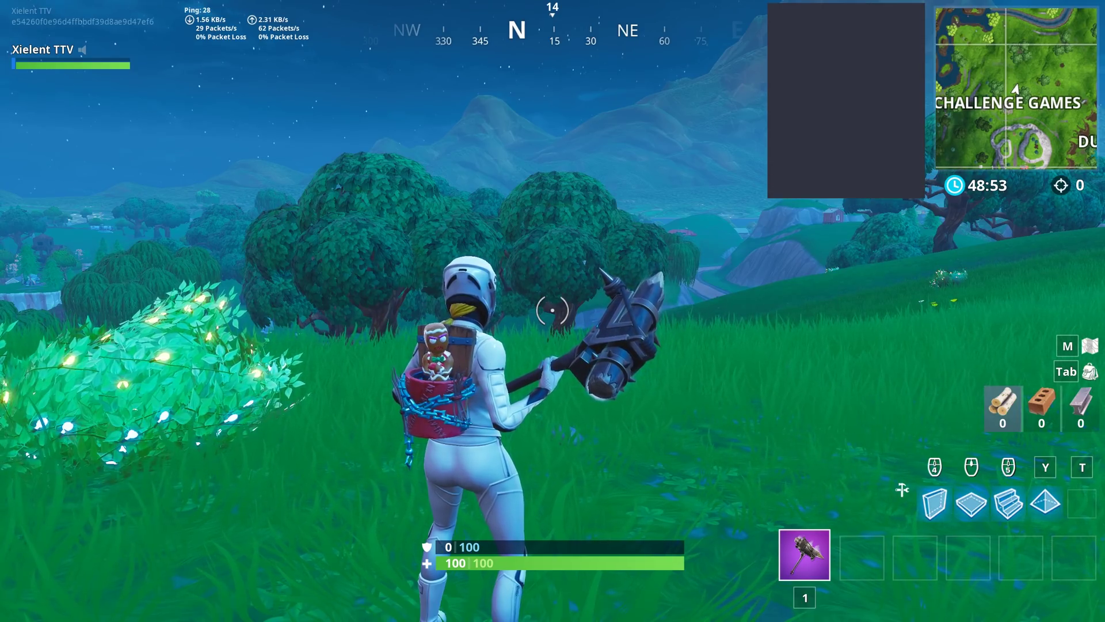
key("super")
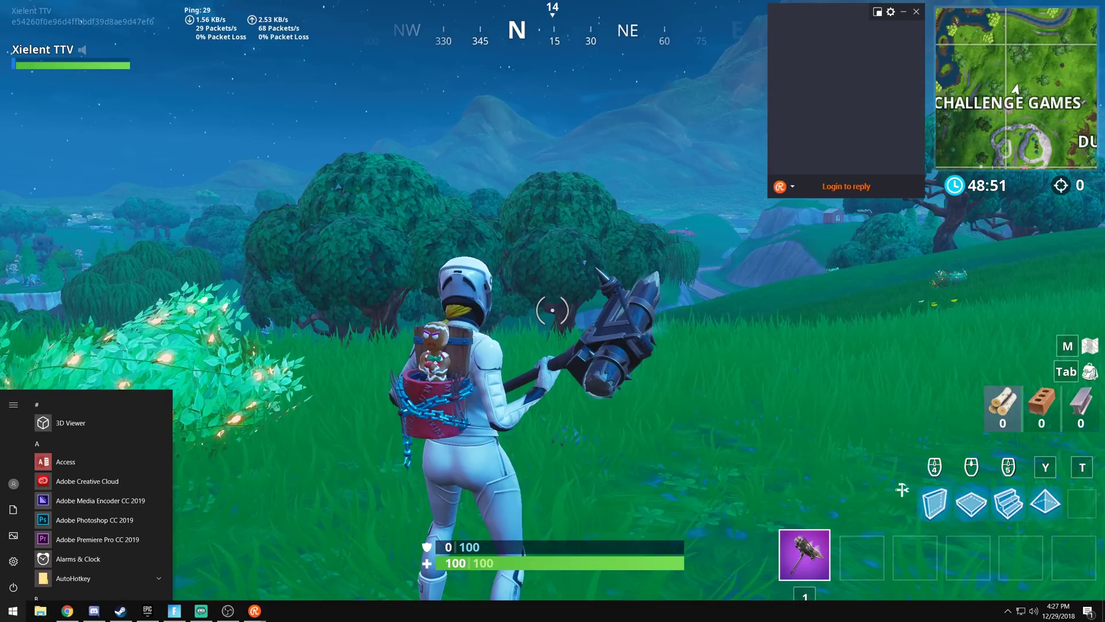
key("super")
left_click_drag(846, 11, 851, 10)
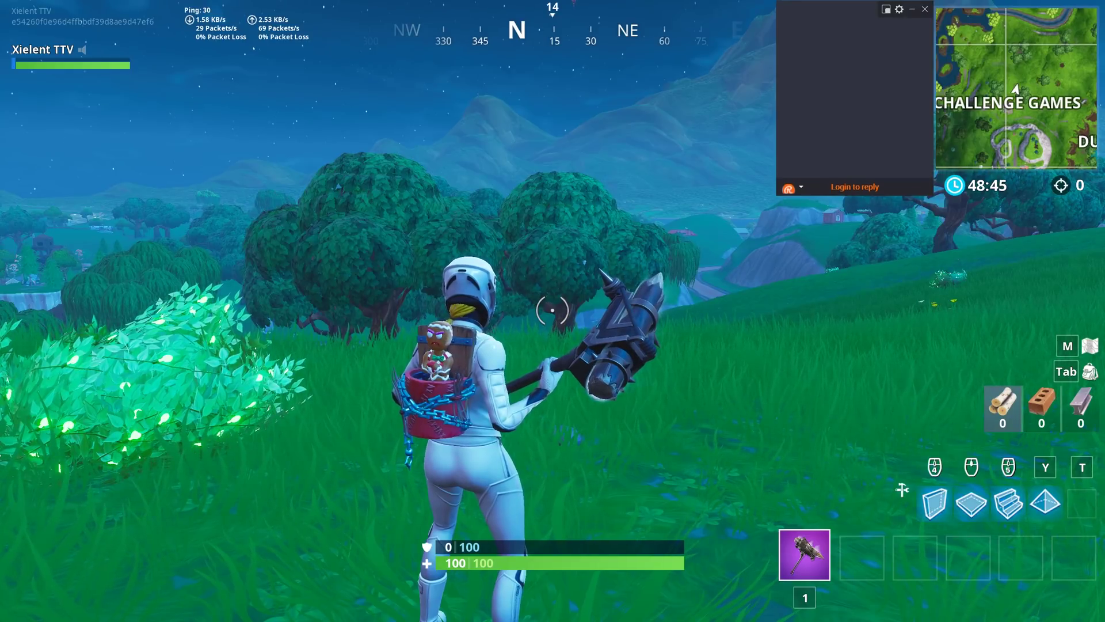
Step: Run across the grass field to check the repositioned chat window during gameplay
key("w")
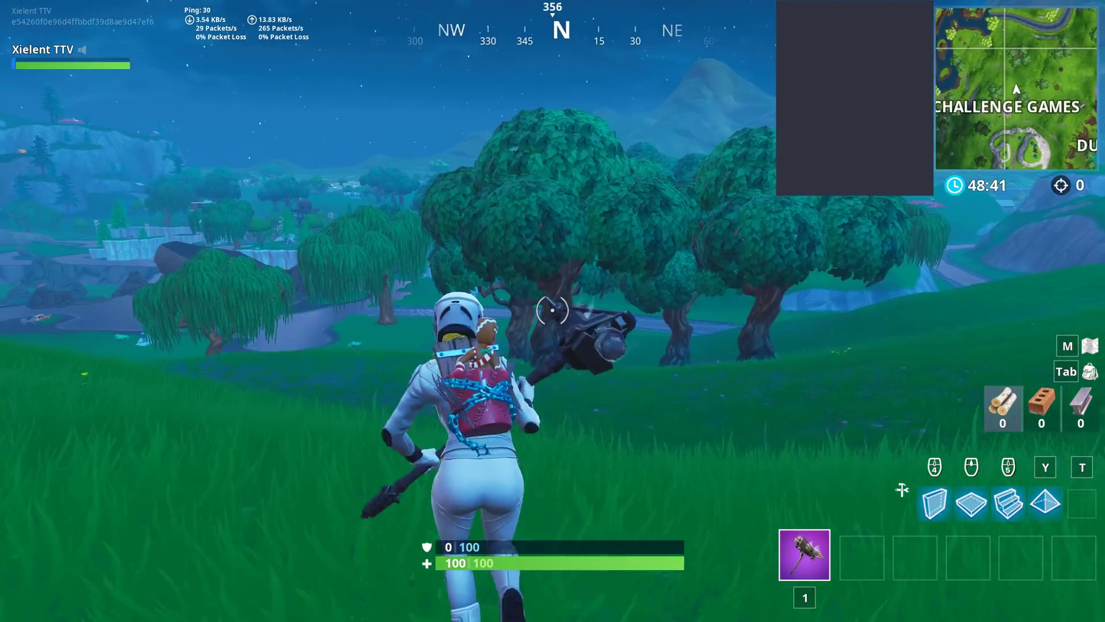
mouse_move(553, 310)
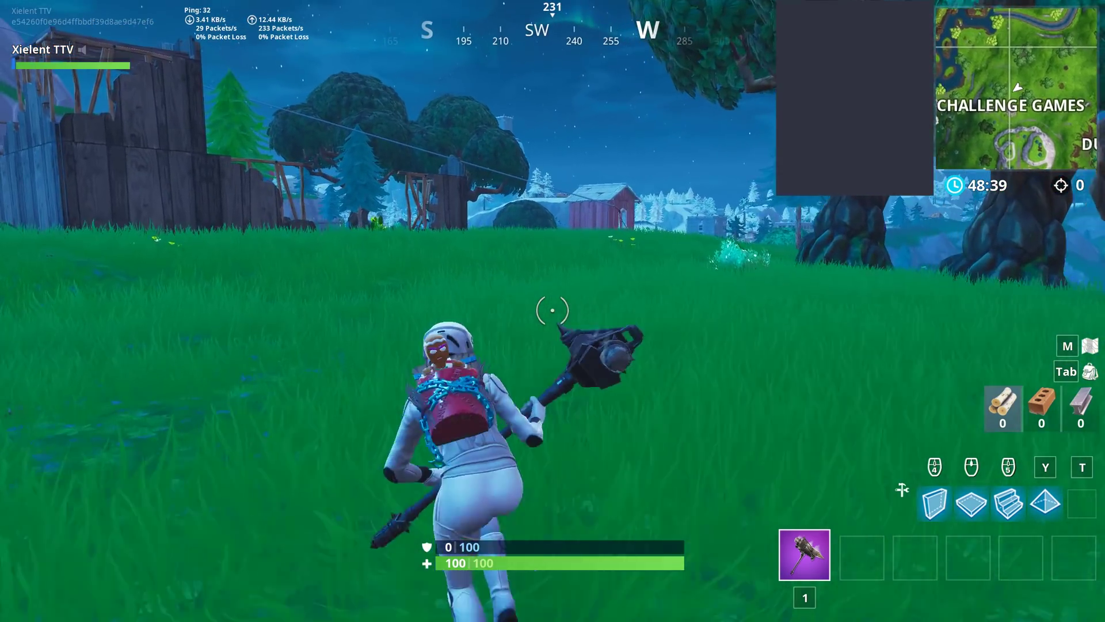
key("w")
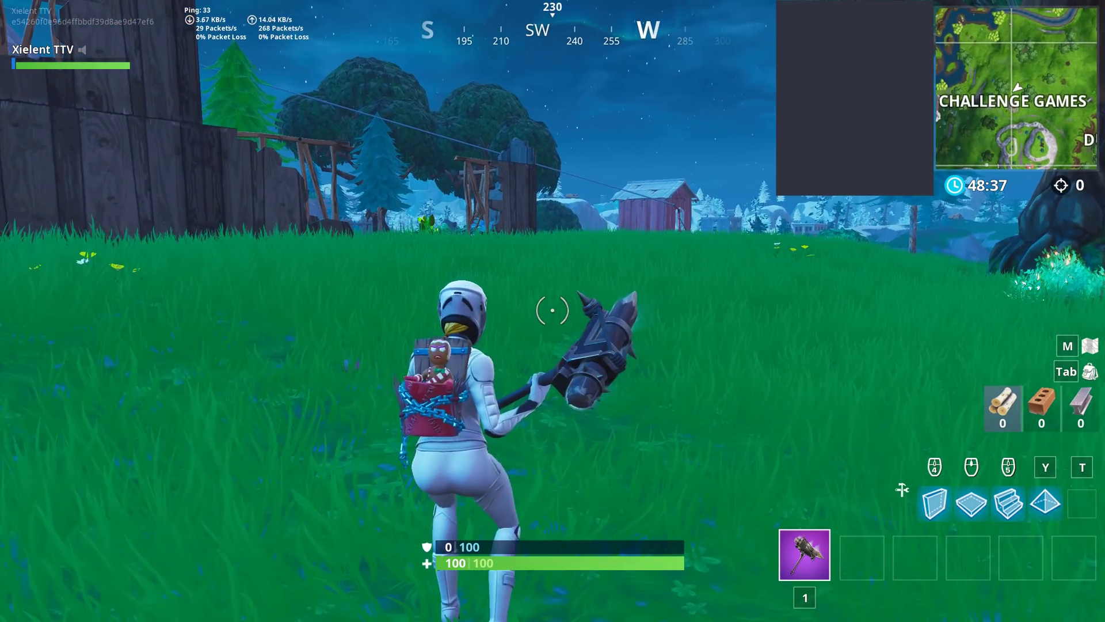
Step: Free the pointer from the game, open the chat window's Appearance settings and set the Window opacity to 1.00%
key("super")
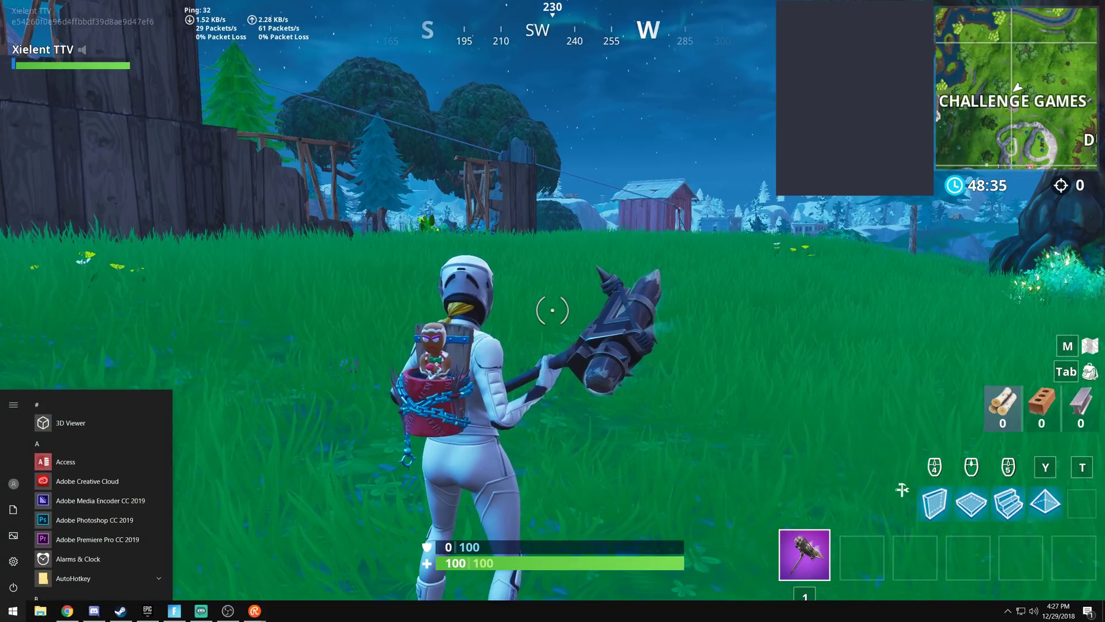
left_click(885, 8)
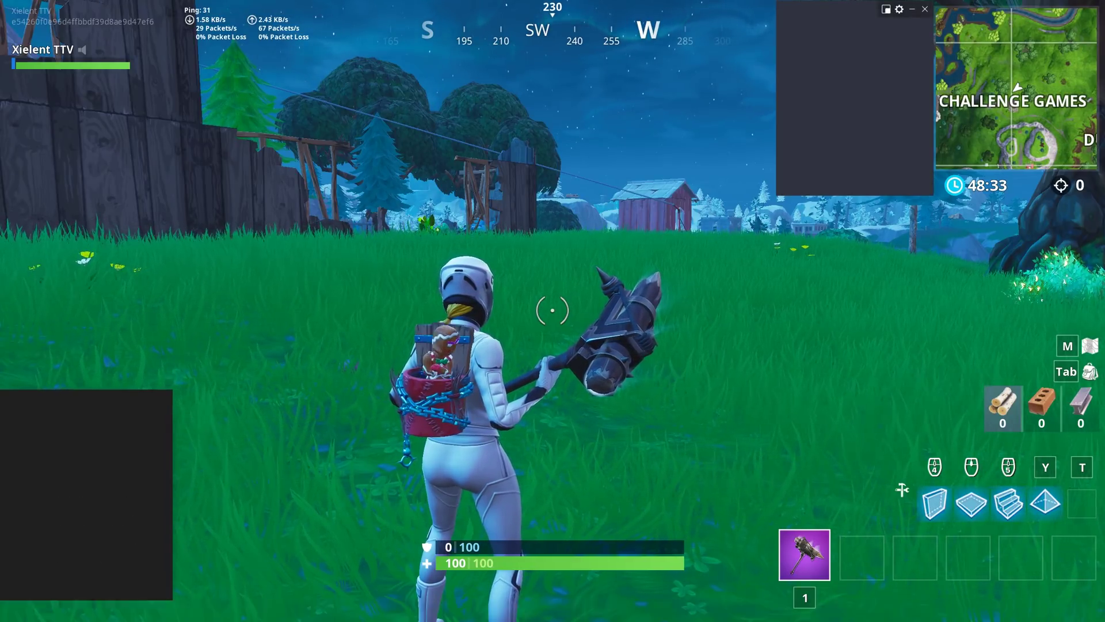
left_click_drag(347, 307, 265, 306)
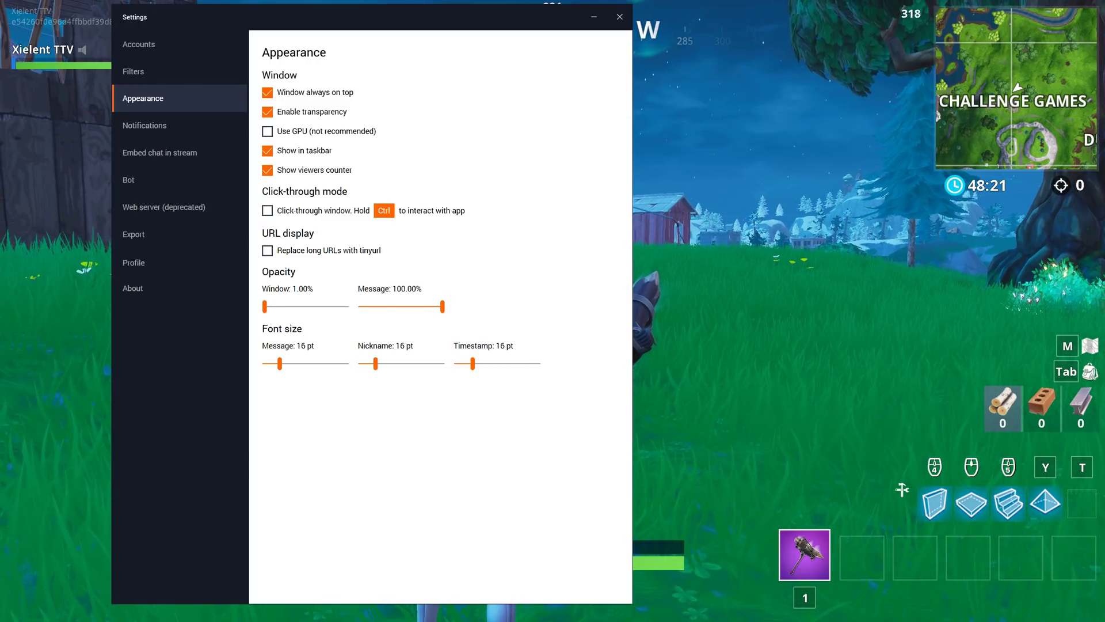
Step: Return to Fortnite and run across the grass to check the transparent chat window during gameplay
key("super")
key("alt+Tab")
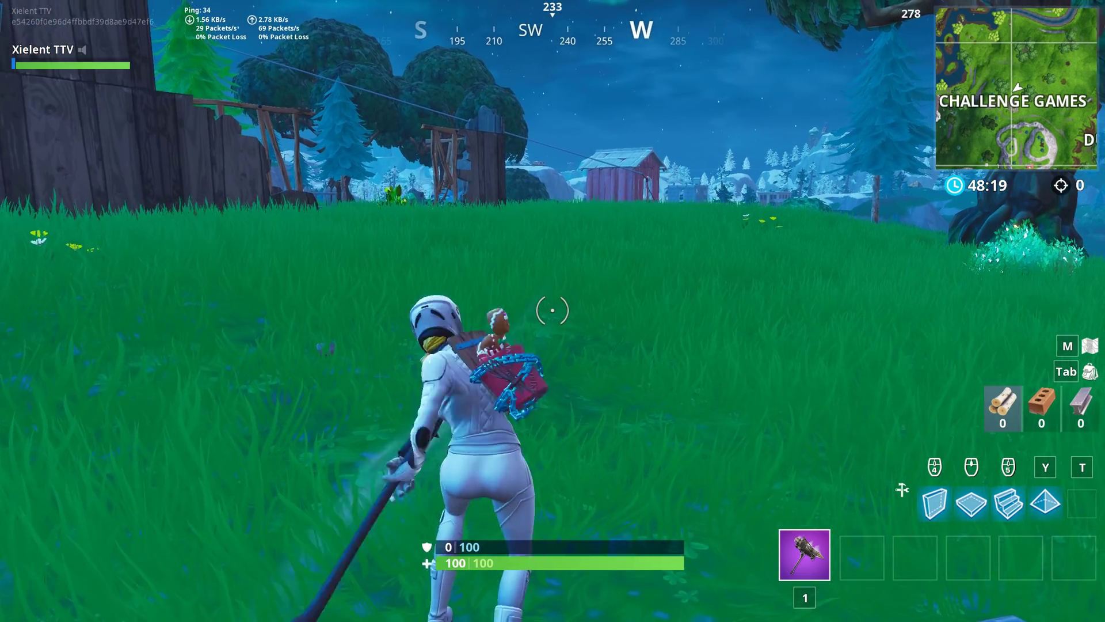
key("w")
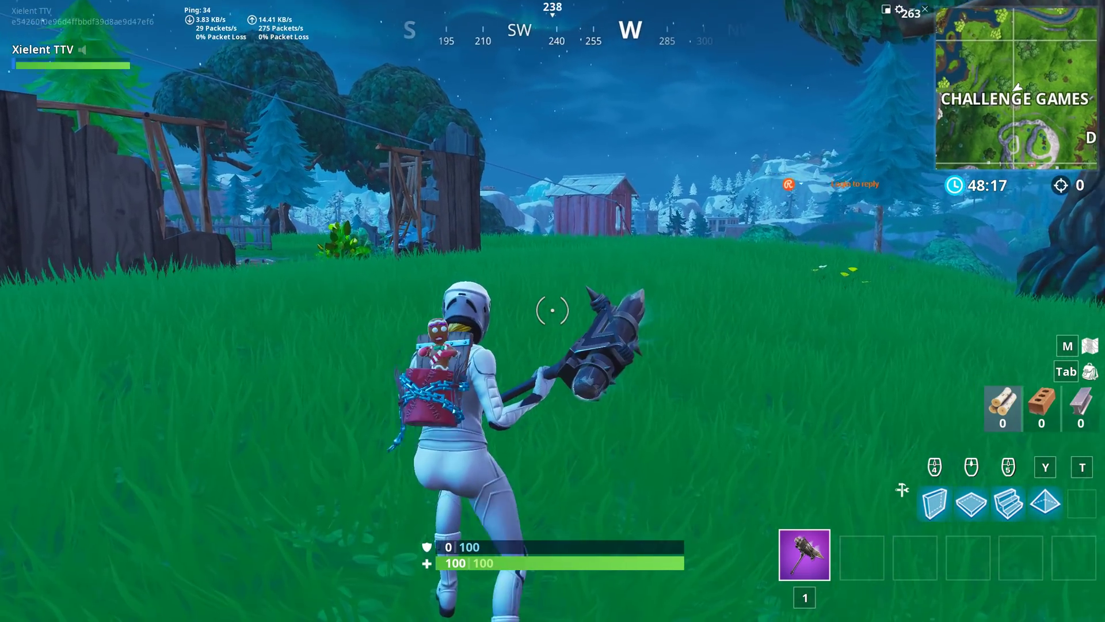
left_click(553, 310)
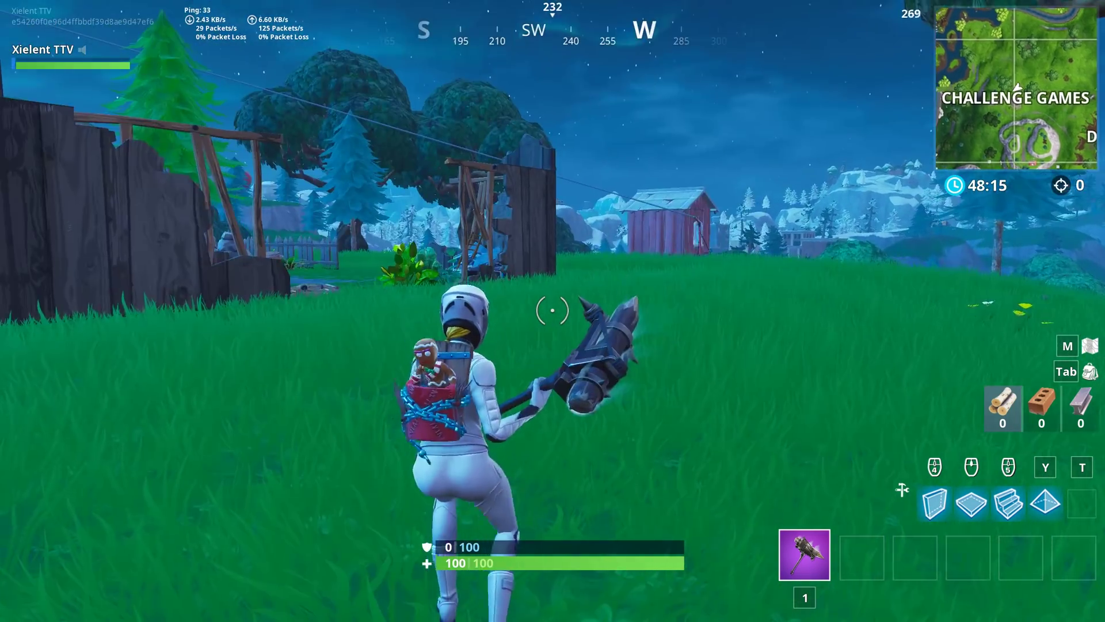
Step: Enable the click-through window option in the chat's Appearance settings, dismiss its notice, close Settings and resume the game
key("Escape")
key("alt+Tab")
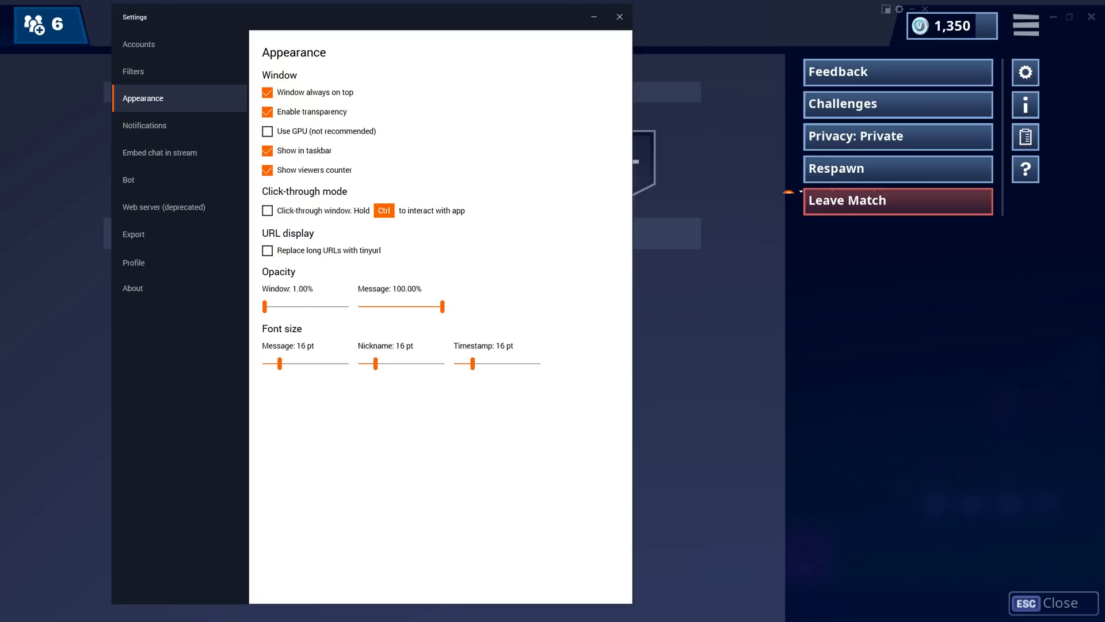
left_click(267, 210)
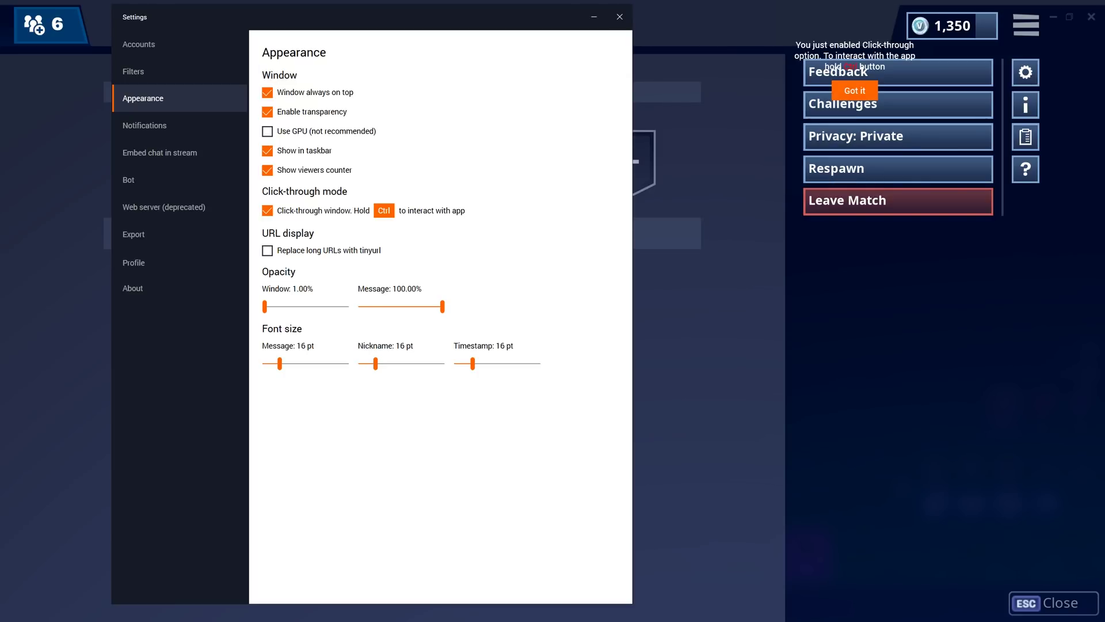
left_click(854, 90, "ctrl")
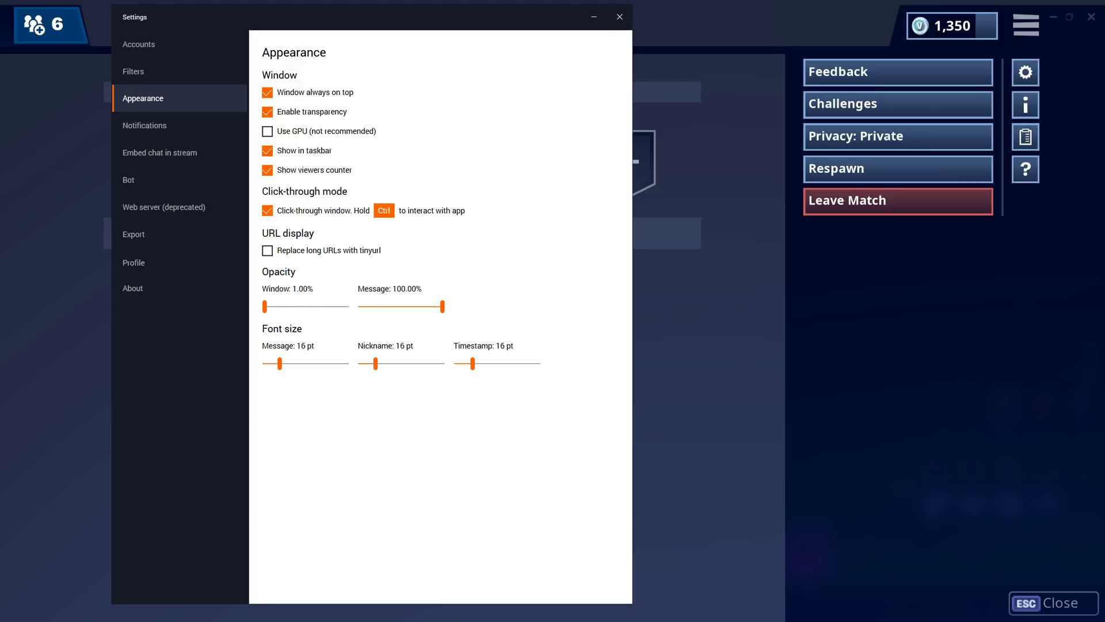
left_click(619, 16)
key("Escape")
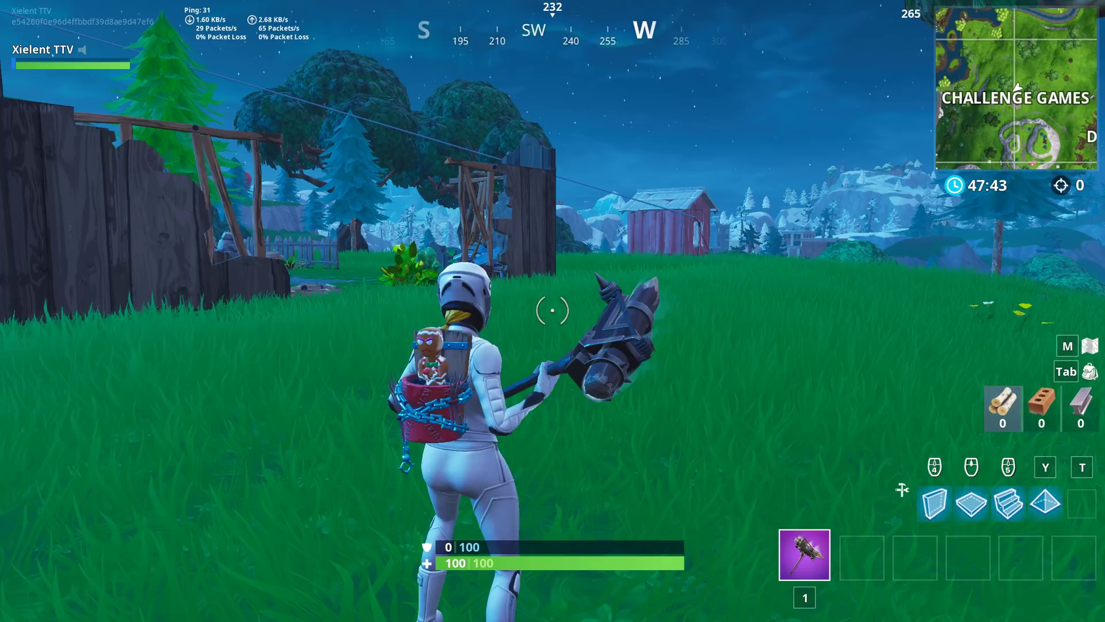
Step: Switch to Streamlabs OBS and send short test messages such as "sdf" and "dfs" in the stream chat, returning to Fortnite
key("super")
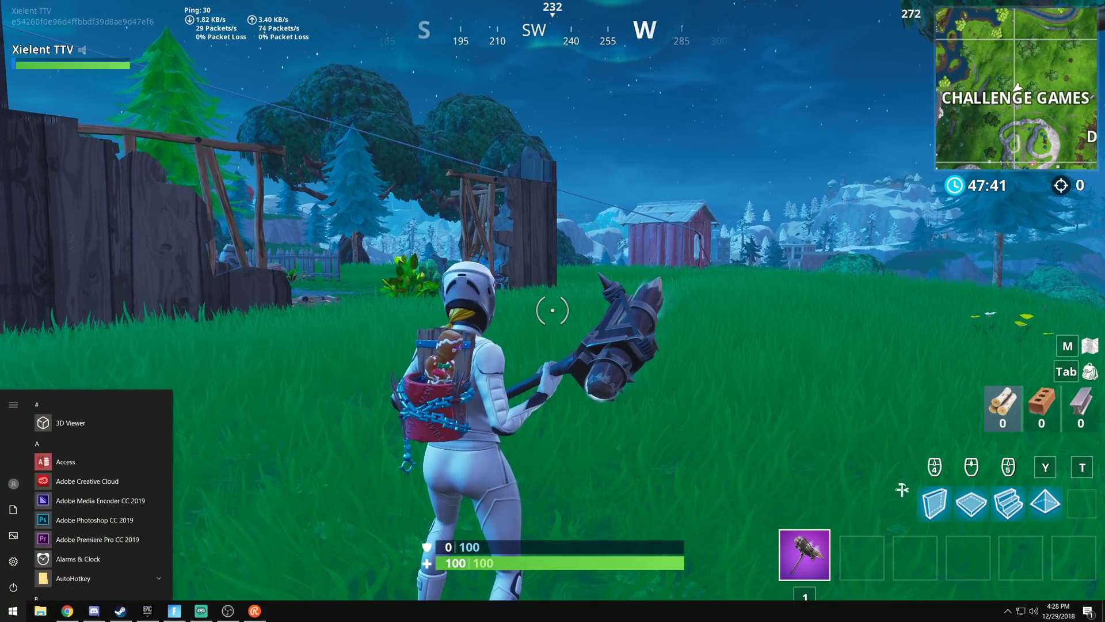
left_click(201, 611)
left_click_drag(723, 5, 1104, 40)
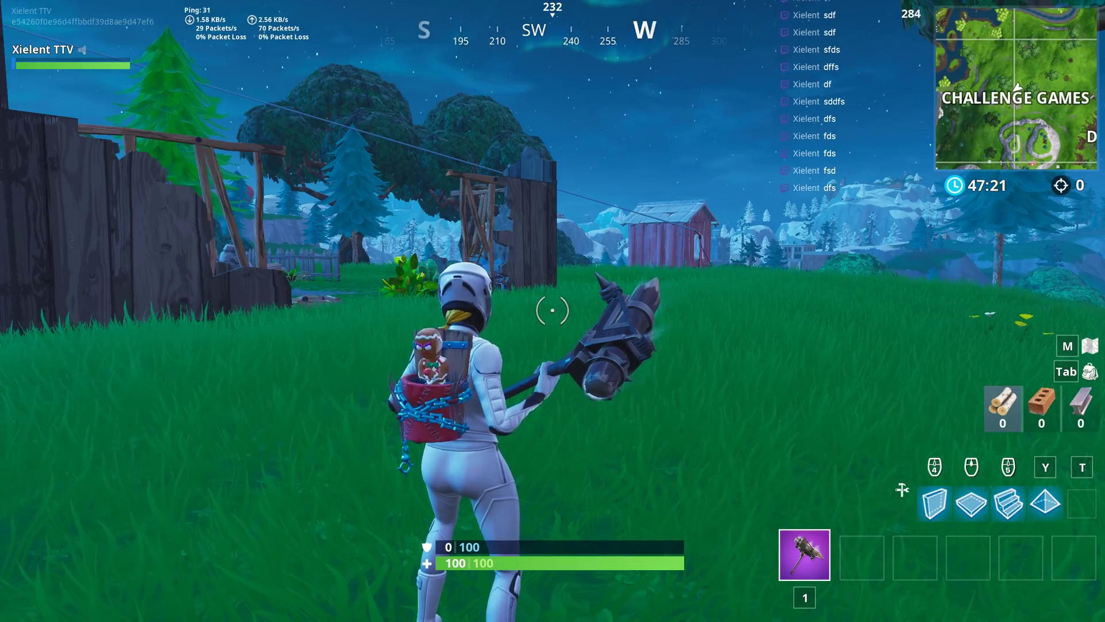
Step: Run around the field to check how the test messages read over different backgrounds
key("w")
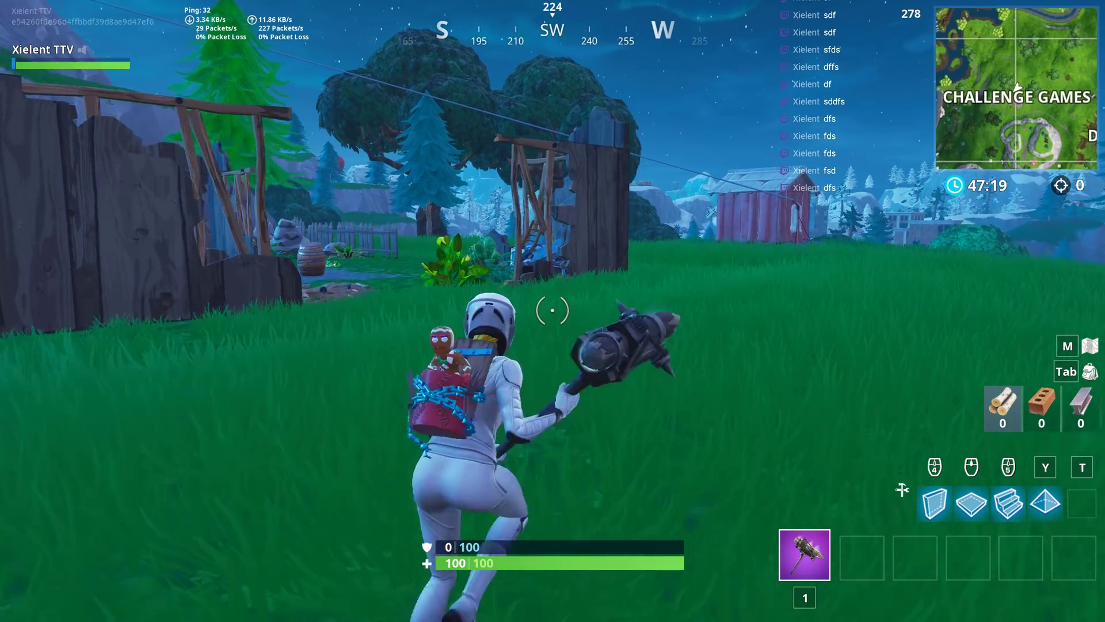
key("w")
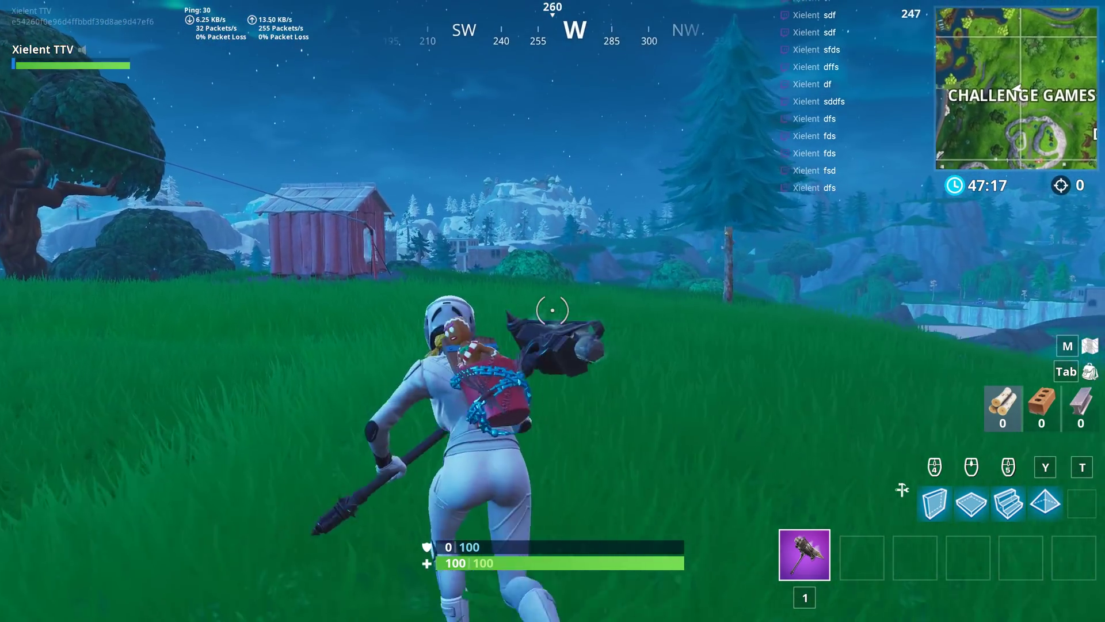
key("w")
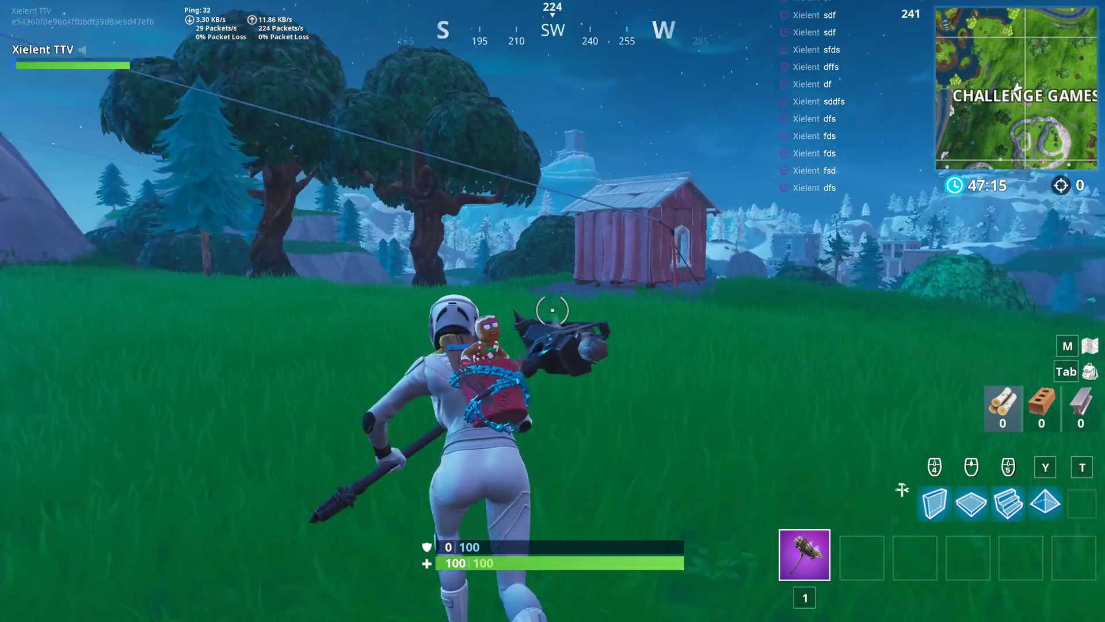
key("w")
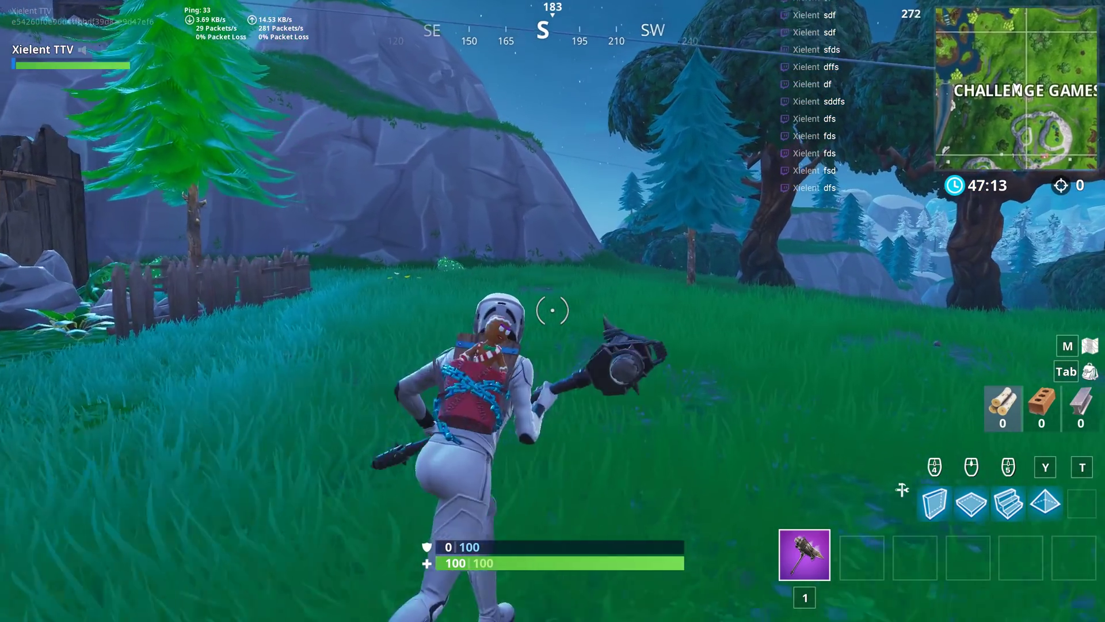
Step: Free the pointer from the game and nudge the click-through chat window slightly away from the minimap
key("super")
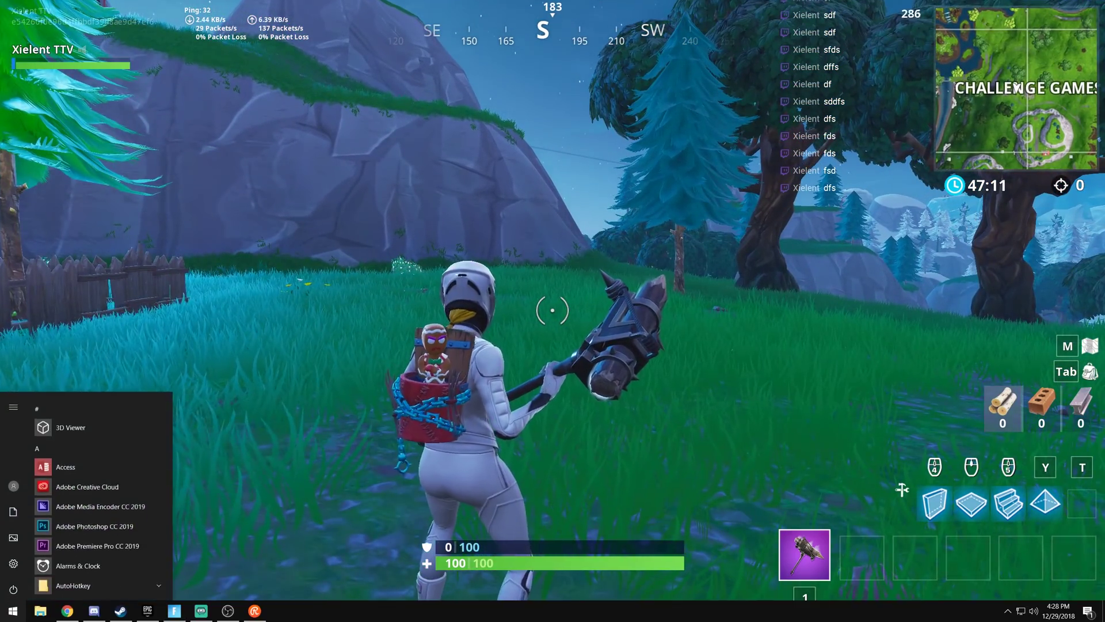
key("super")
key("w")
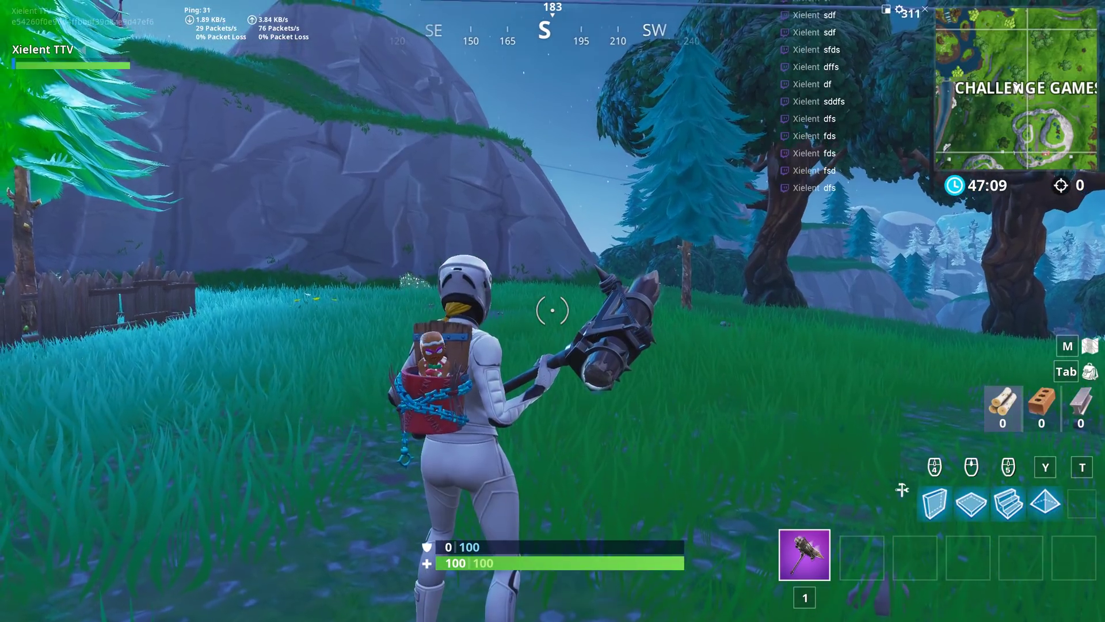
left_click_drag(832, 23, 830, 12)
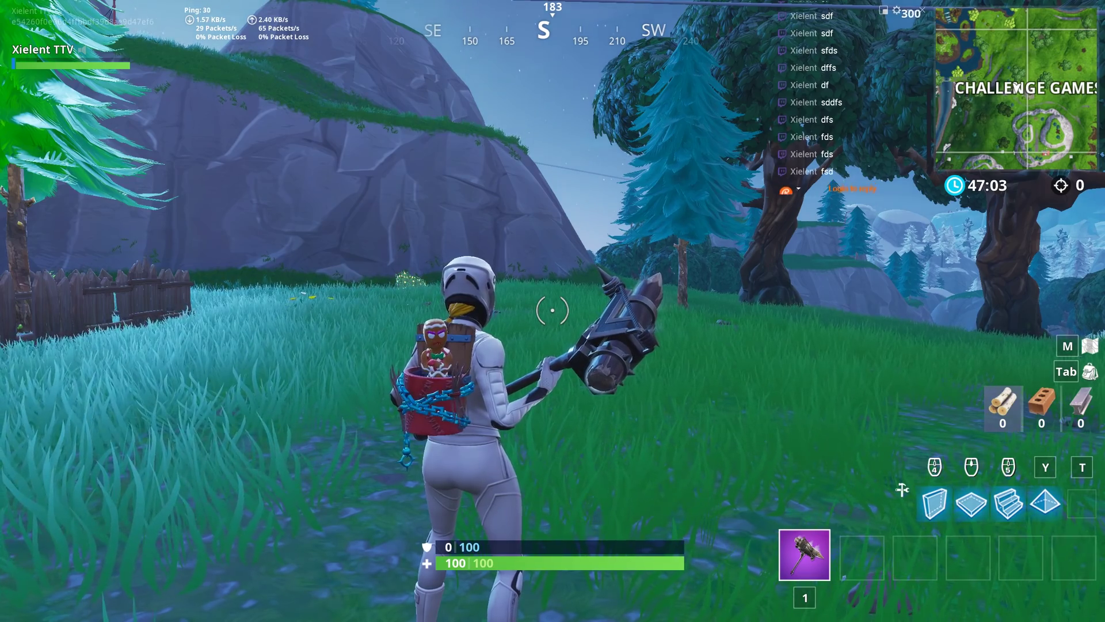
Step: Run past the wooden house and trees to check the nudged chat overlay during gameplay
key("w")
key("w")
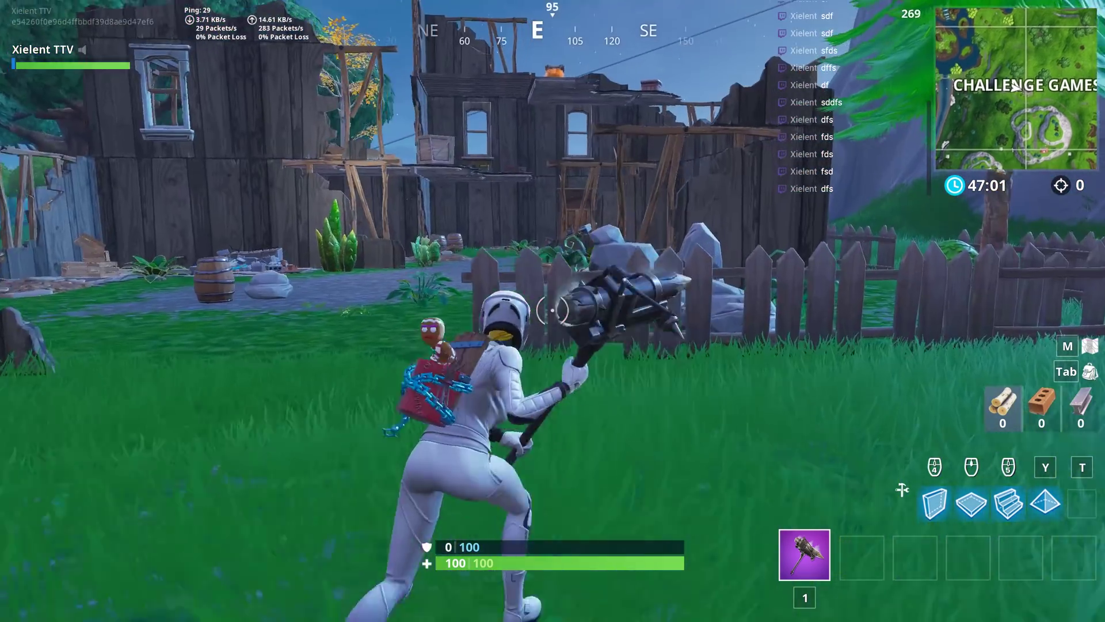
key("w")
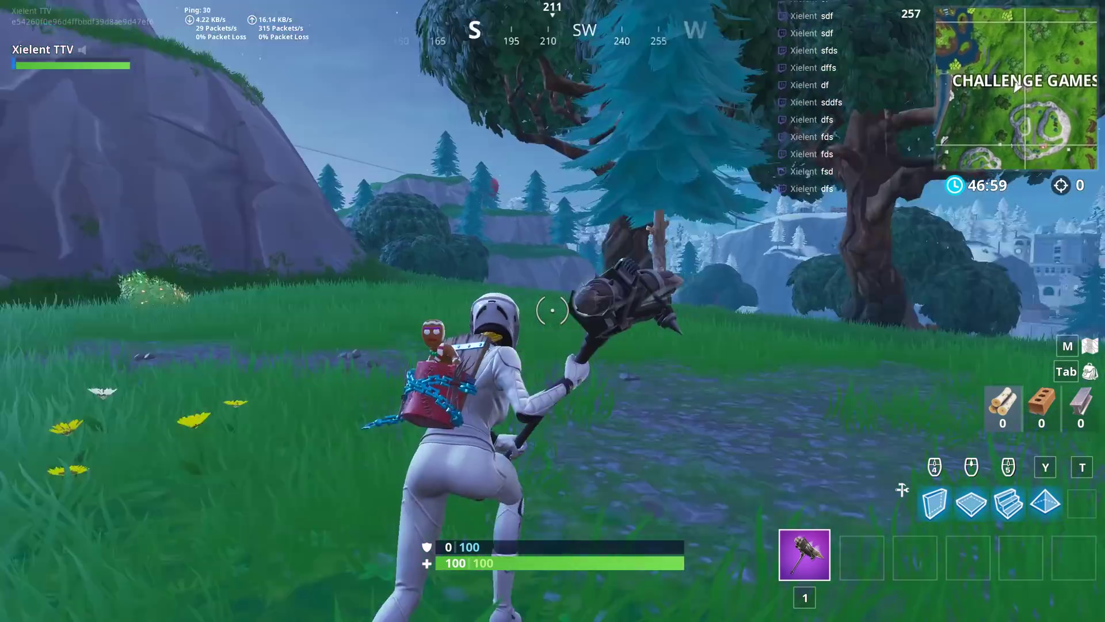
Step: Set the Window Mode to WindowedFullscreen in Fortnite's video settings and apply it
key("Escape")
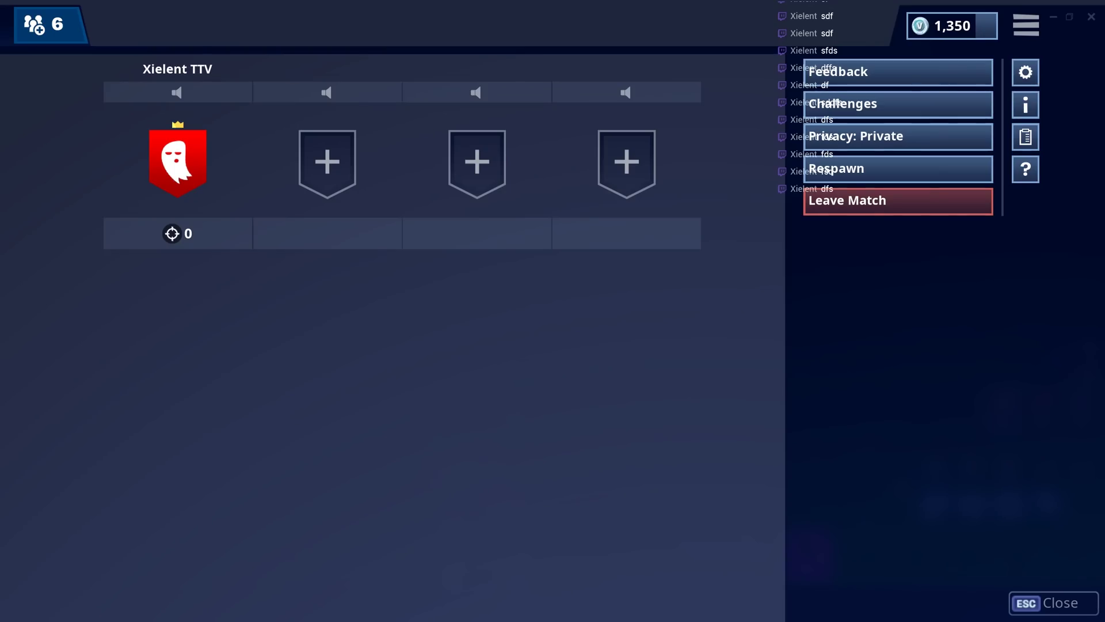
left_click(1026, 73)
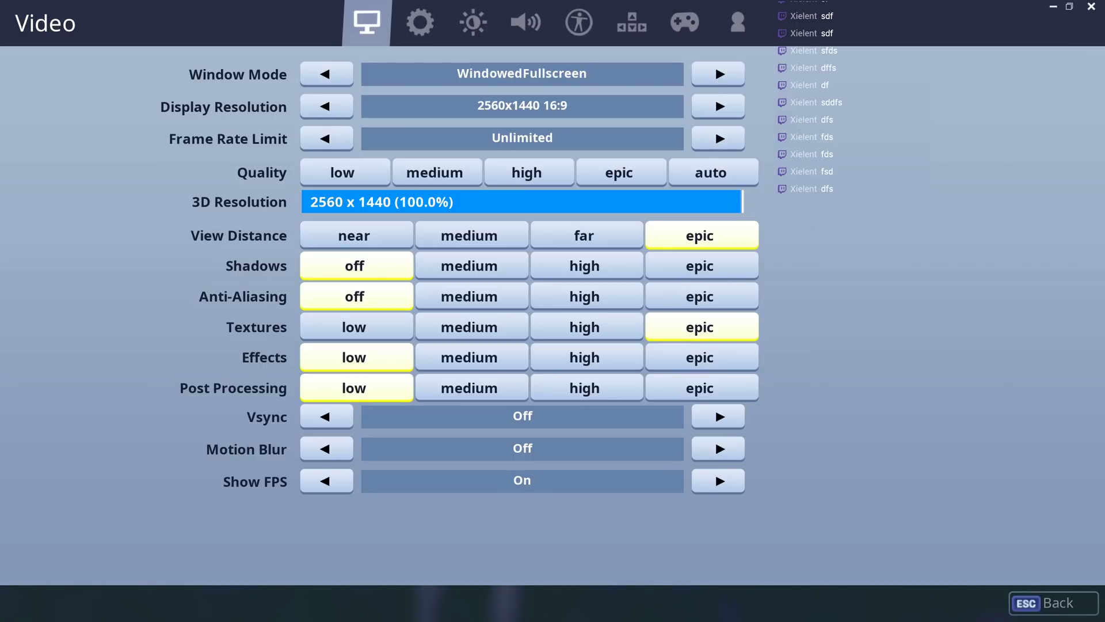
mouse_move(522, 74)
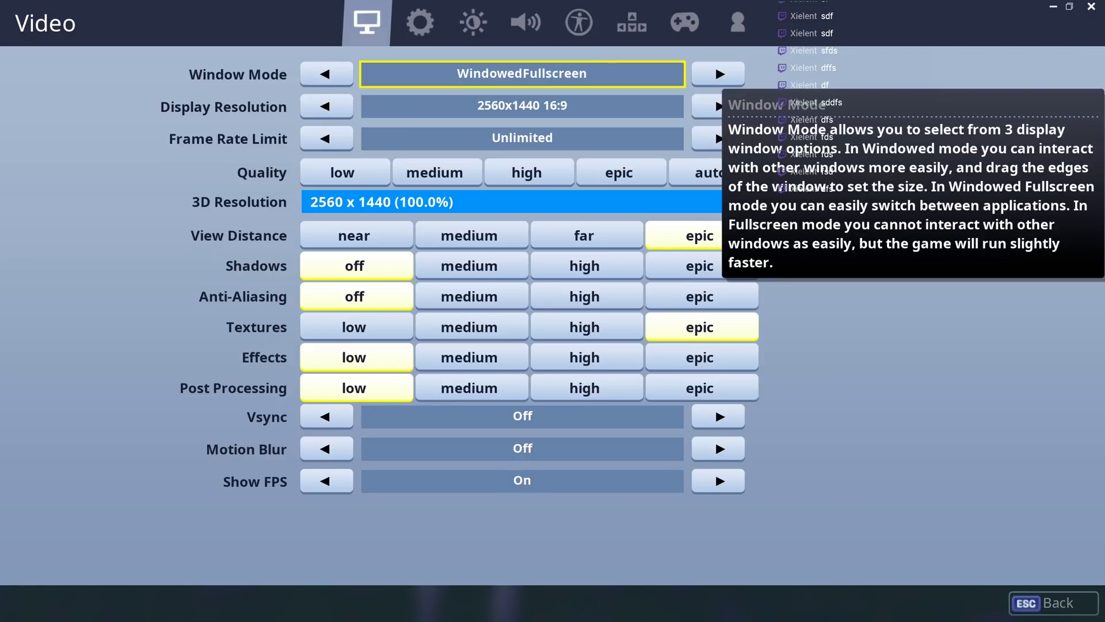
left_click(326, 74)
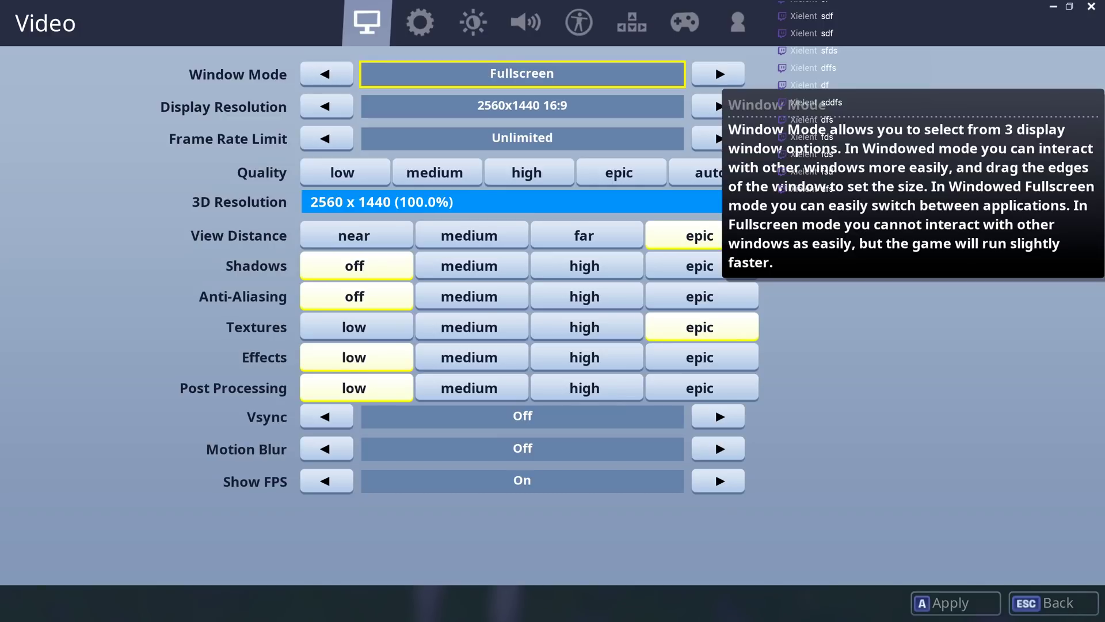
left_click(719, 74)
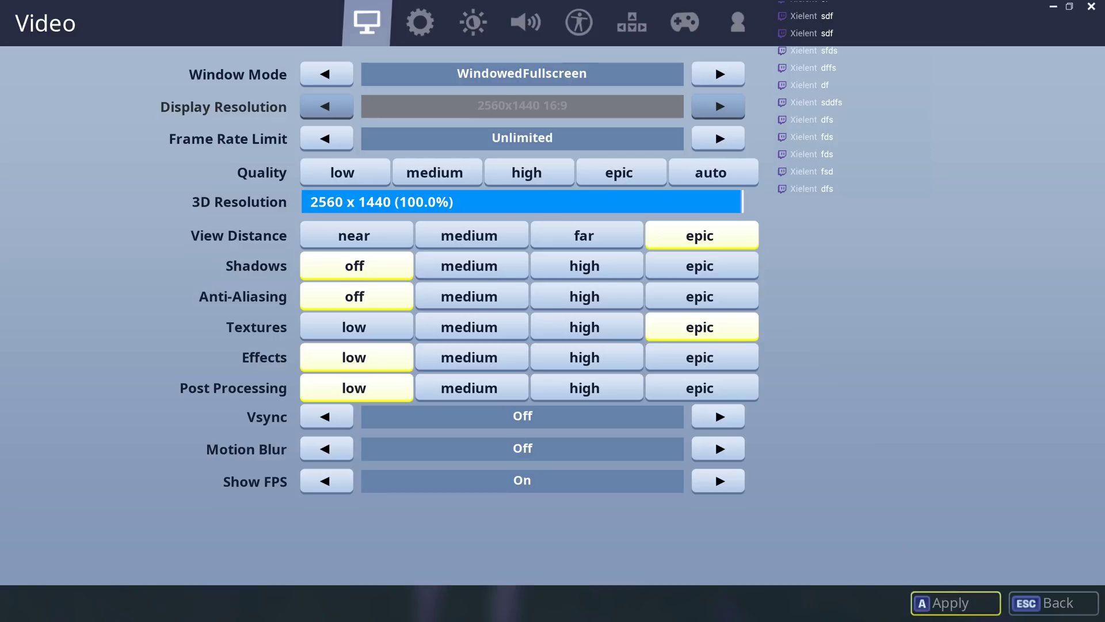
left_click(955, 602)
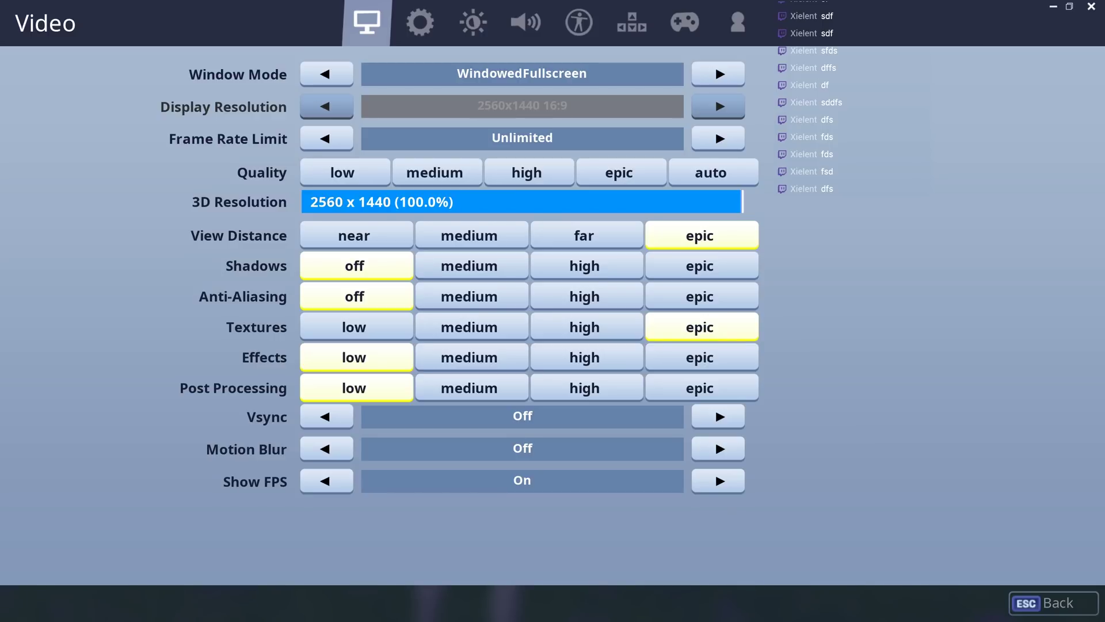
Step: Switch to Streamlabs OBS, view the Game Capture choice among the addable sources and open the Fortnite source's properties
key("alt+Tab")
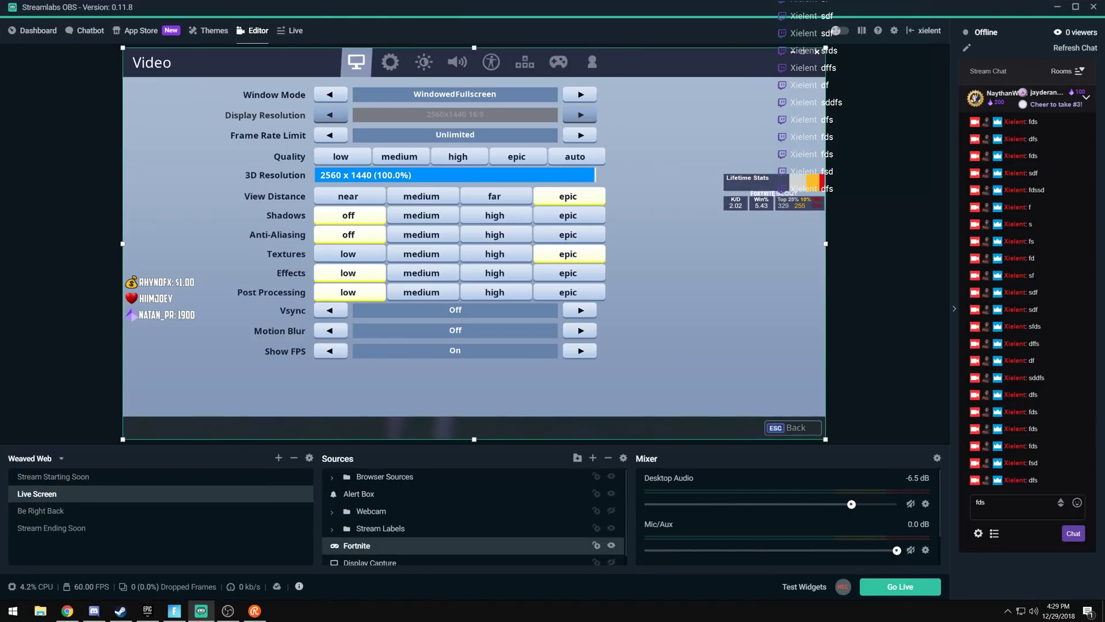
scroll(473, 517, "down", 1)
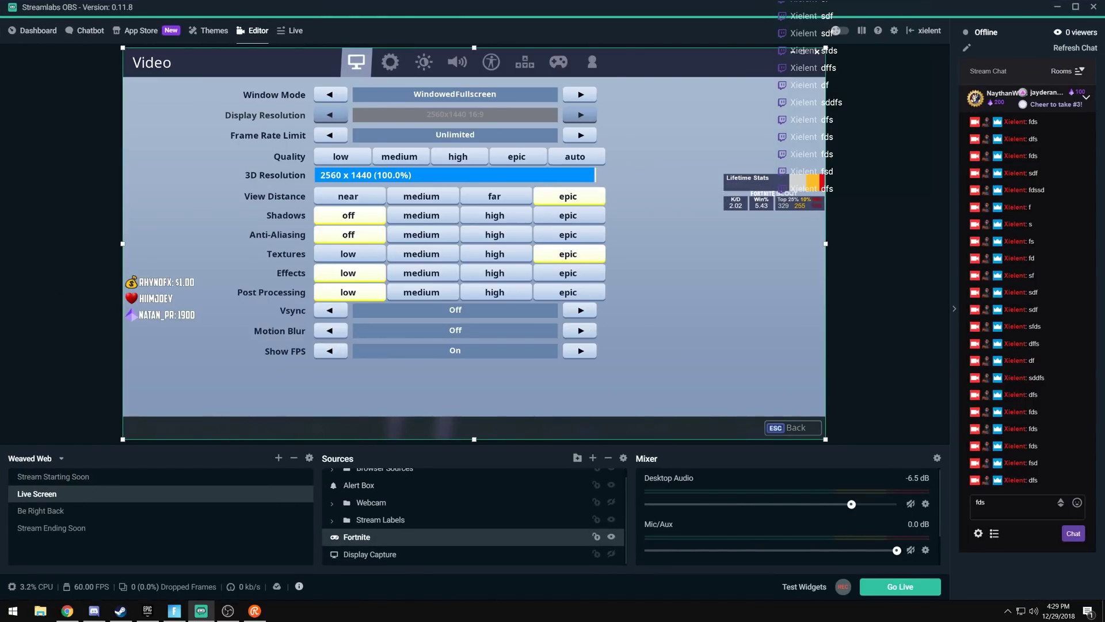
left_click(593, 457)
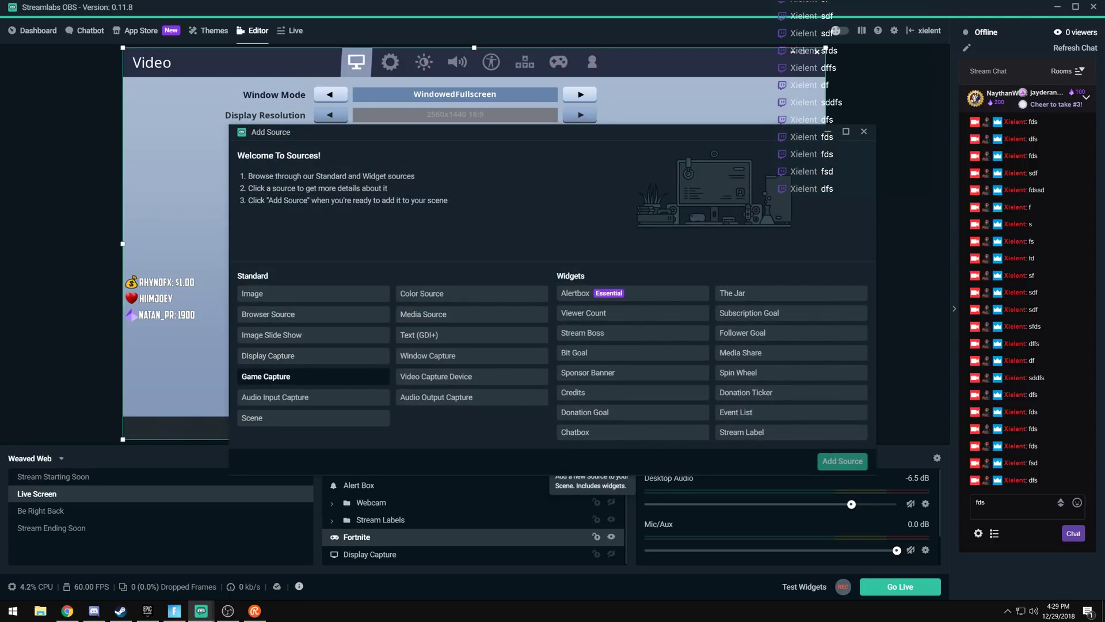
left_click(863, 131)
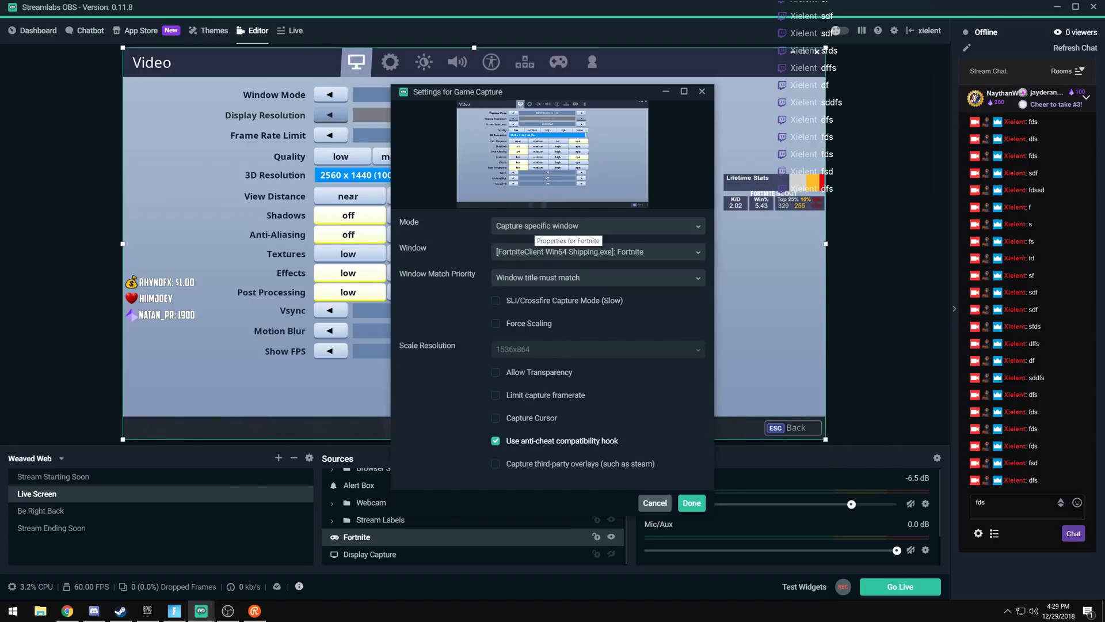
Step: Review the Fortnite source's capture mode, window list and match priority, keep Window title must match, and close its properties
left_click(537, 225)
left_click(537, 261)
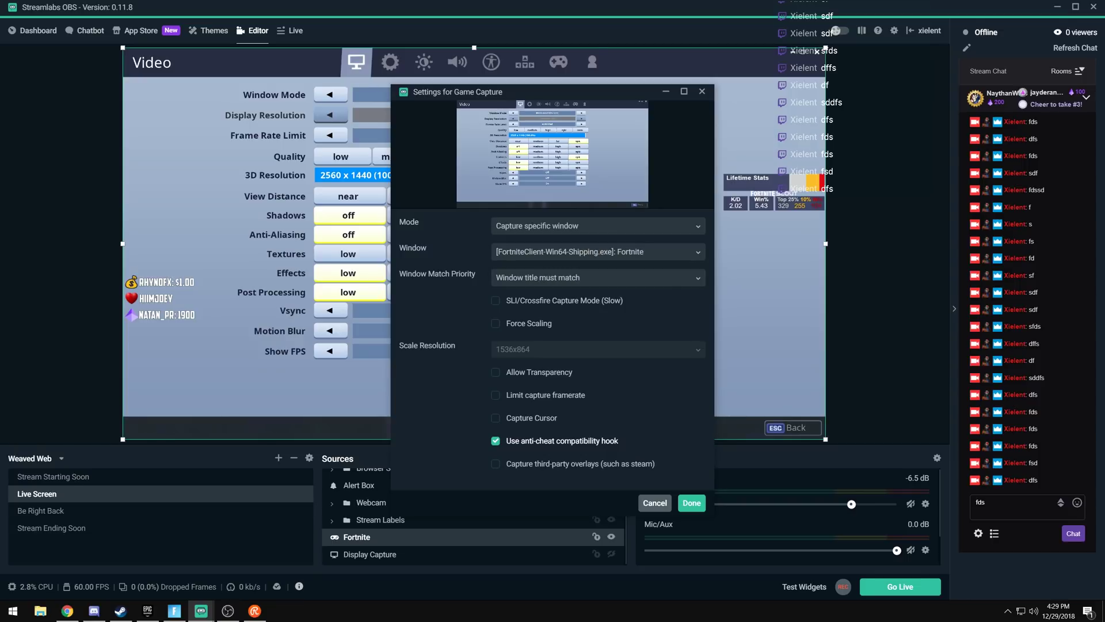
left_click(529, 277)
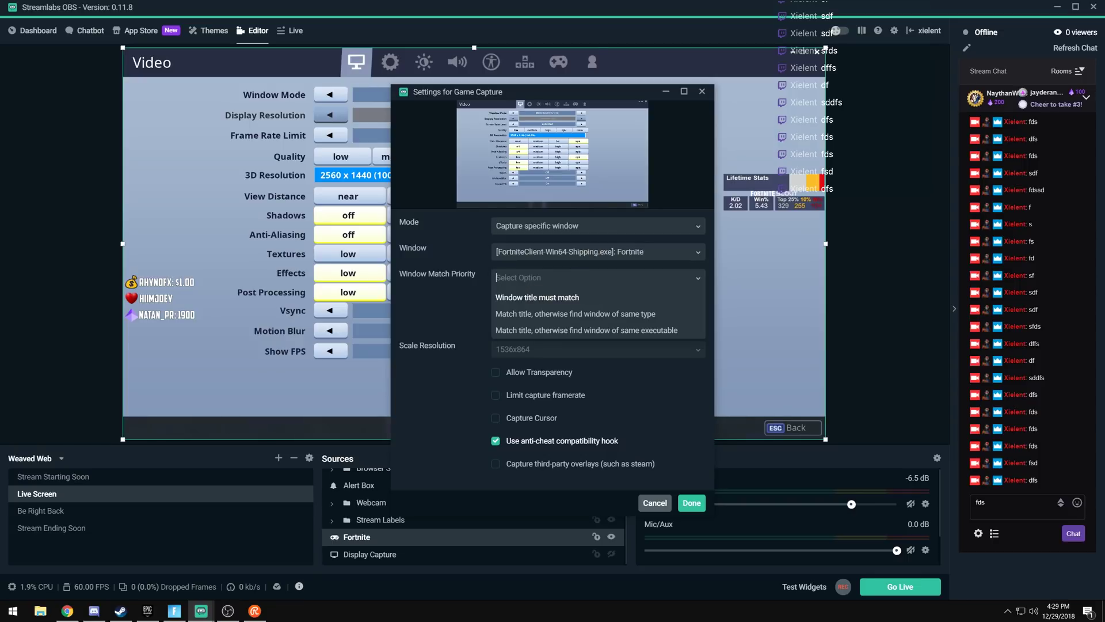
left_click(537, 297)
left_click(536, 252)
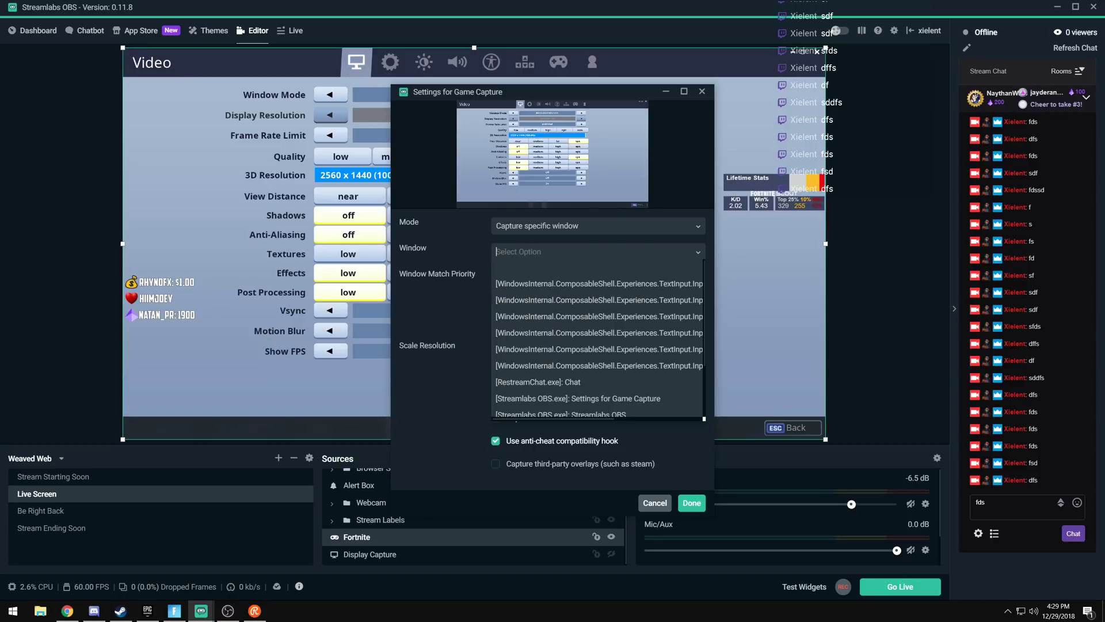
scroll(599, 340, "down", 1)
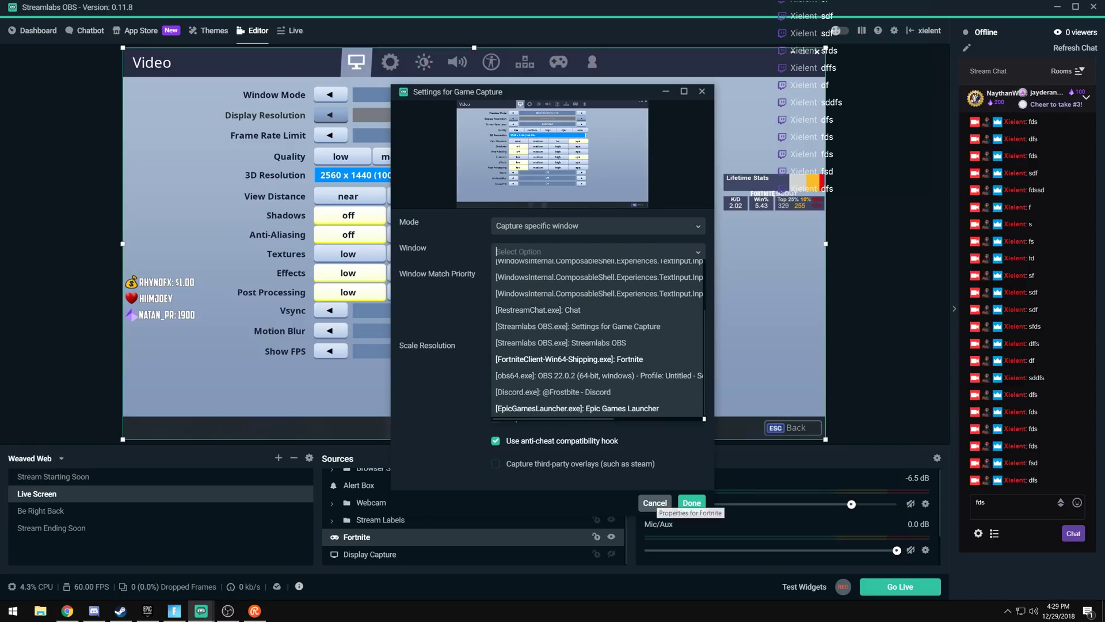
left_click(692, 502)
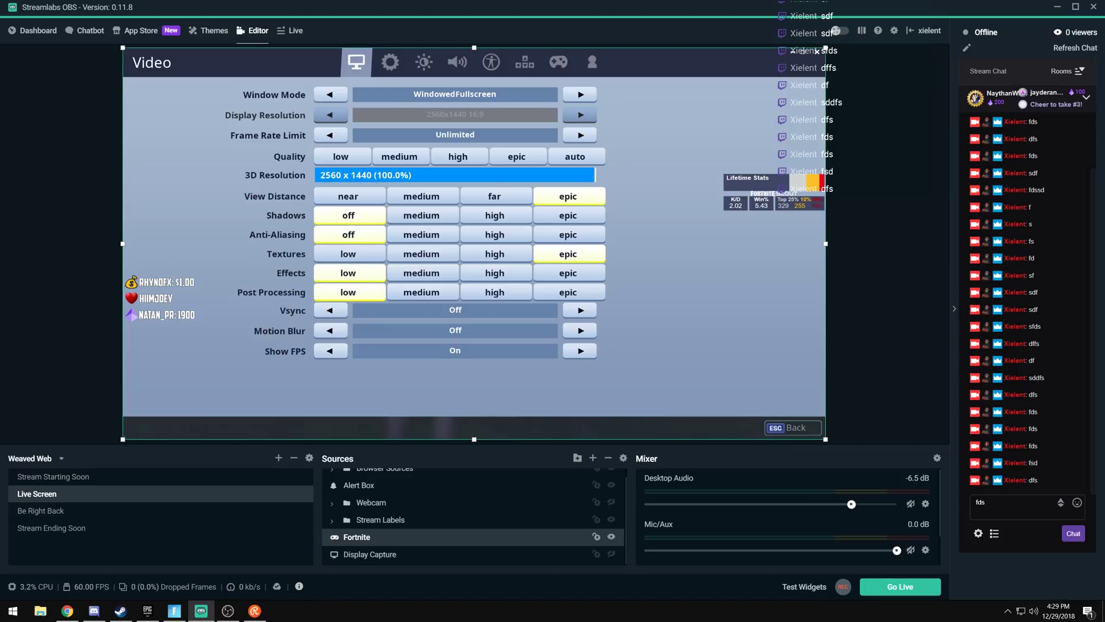
Step: Switch to OBS Studio, return to Fortnite and run past the shed, fence and trees to check the game-only capture
left_click(228, 611)
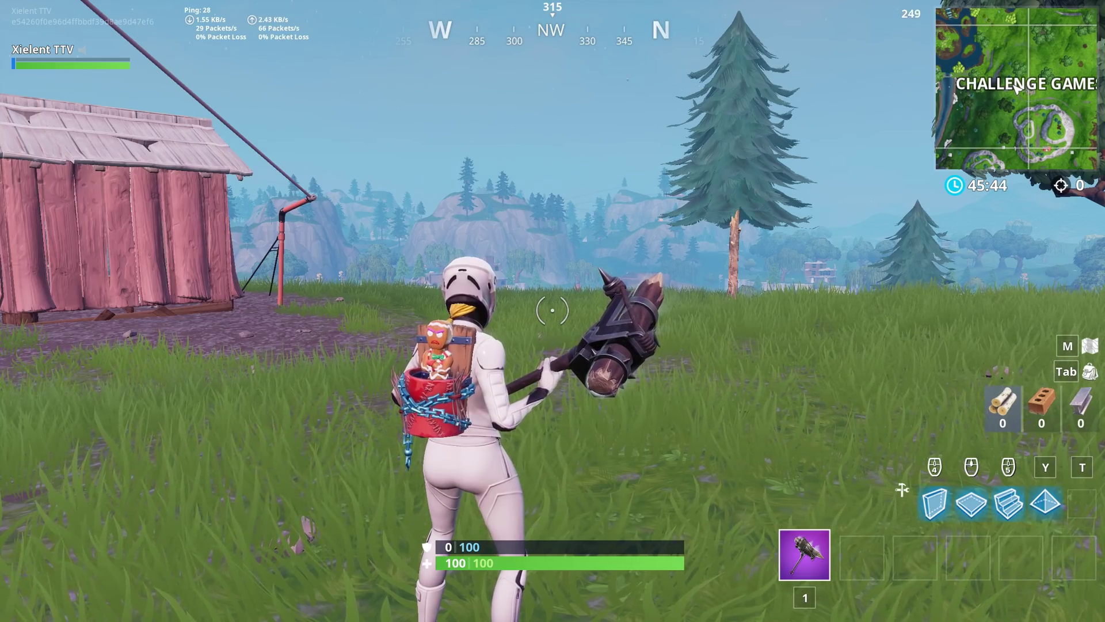
key("w")
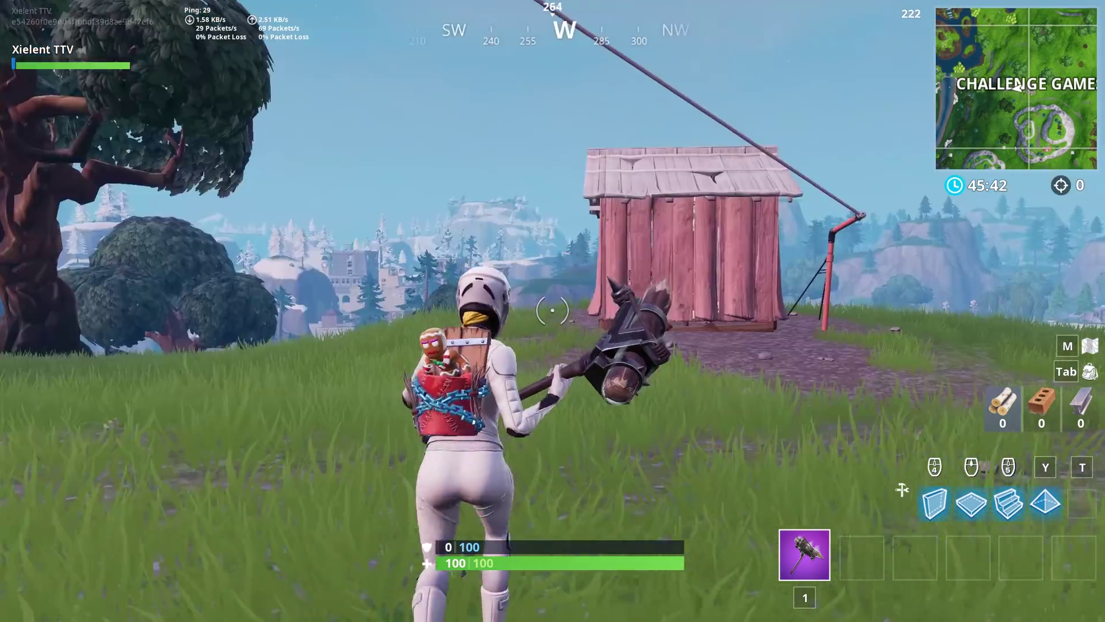
key("w")
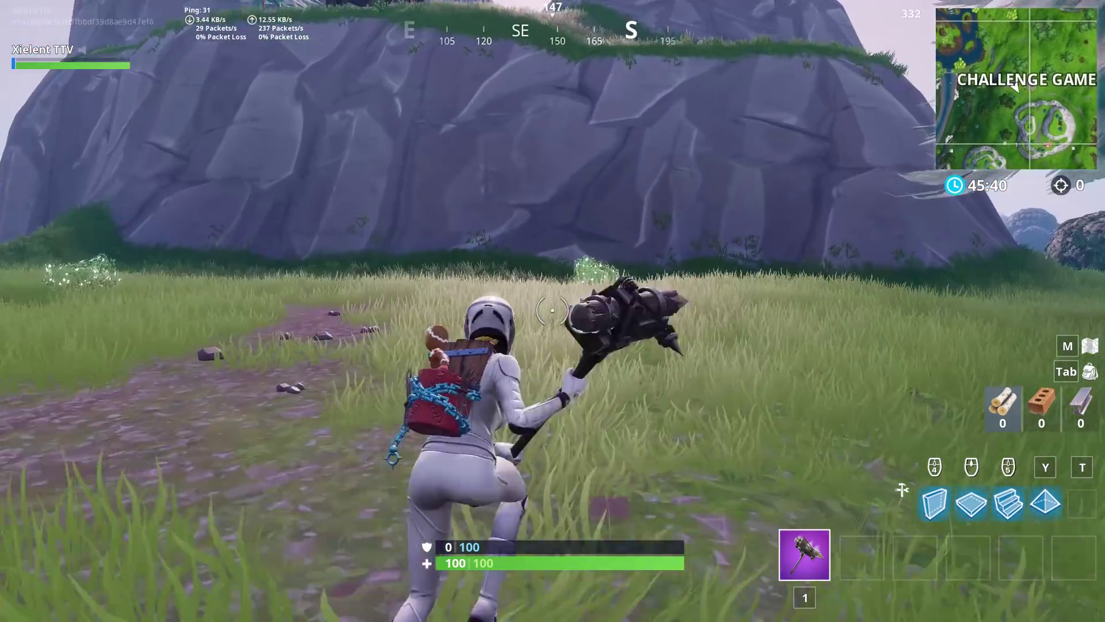
key("w")
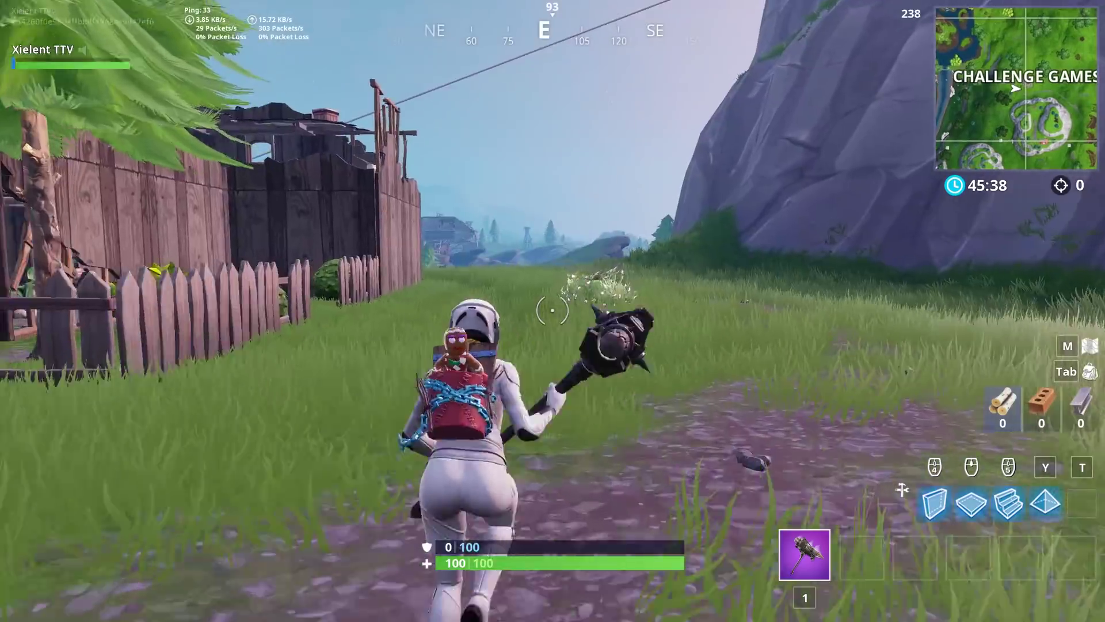
key("w")
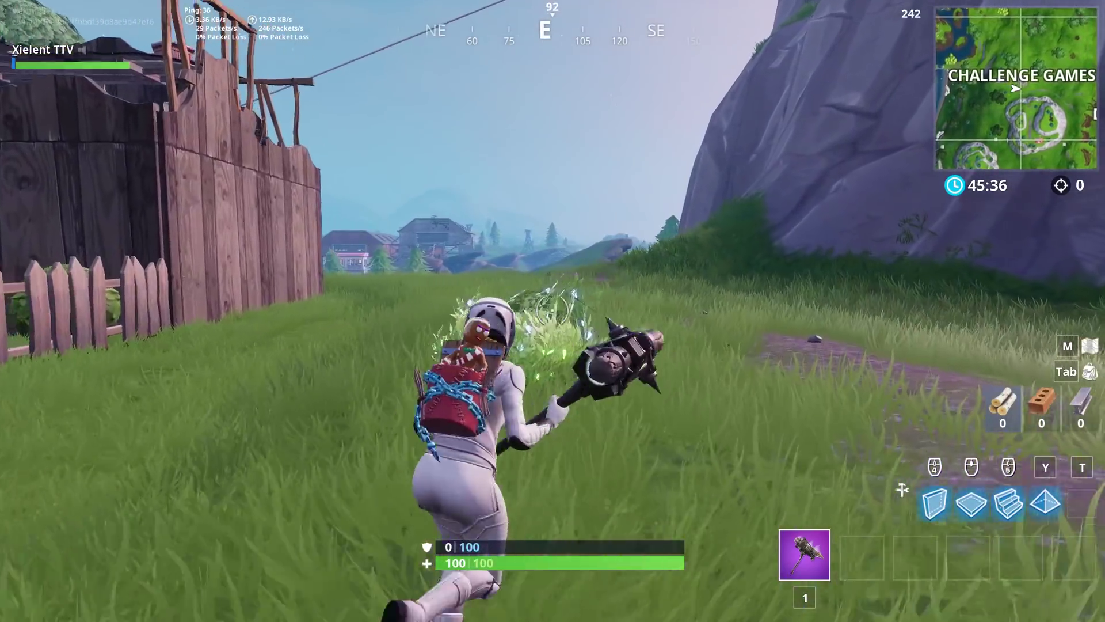
key("w")
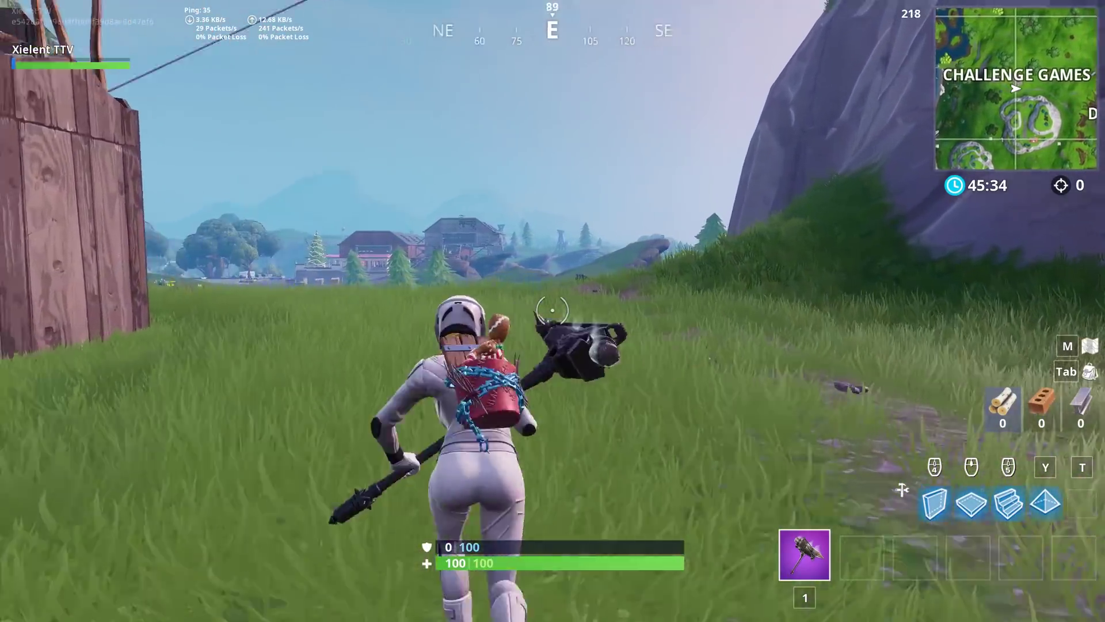
key("w")
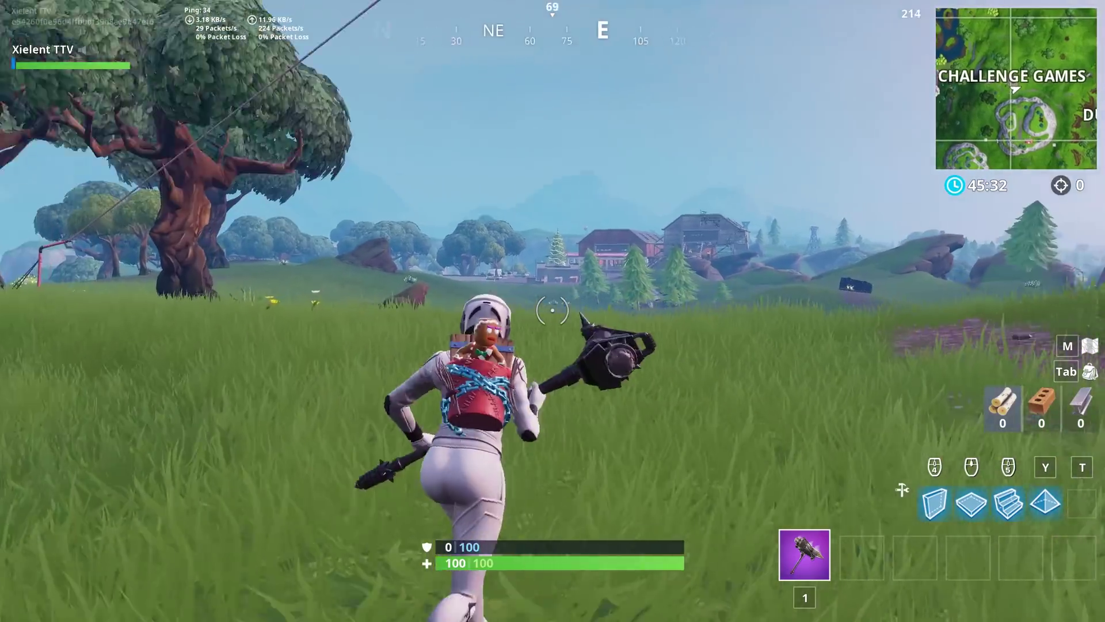
key("w")
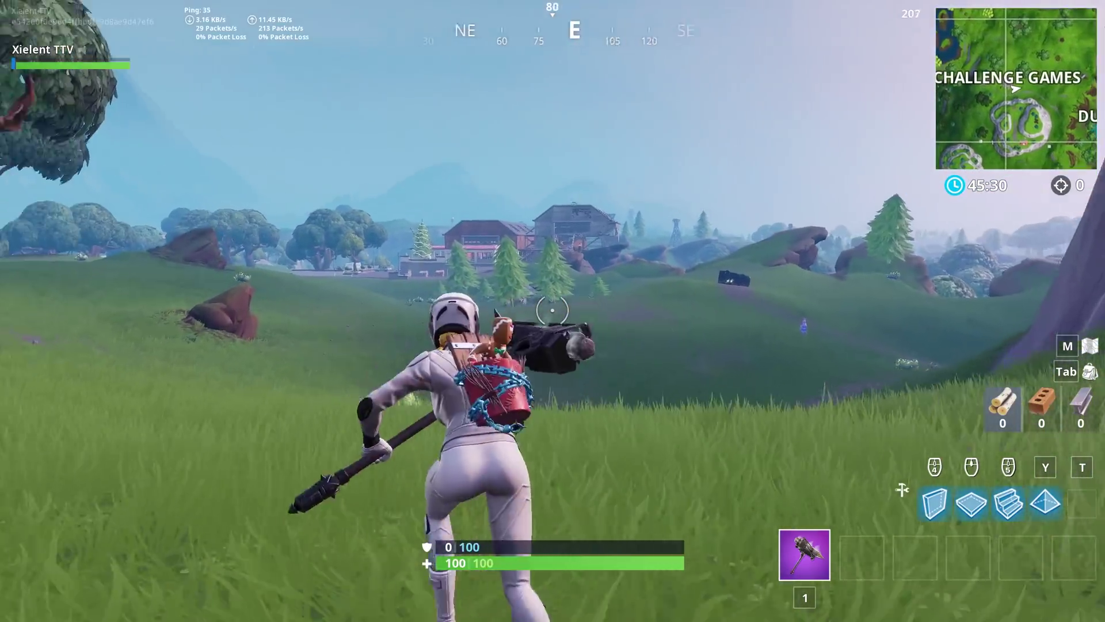
key("w")
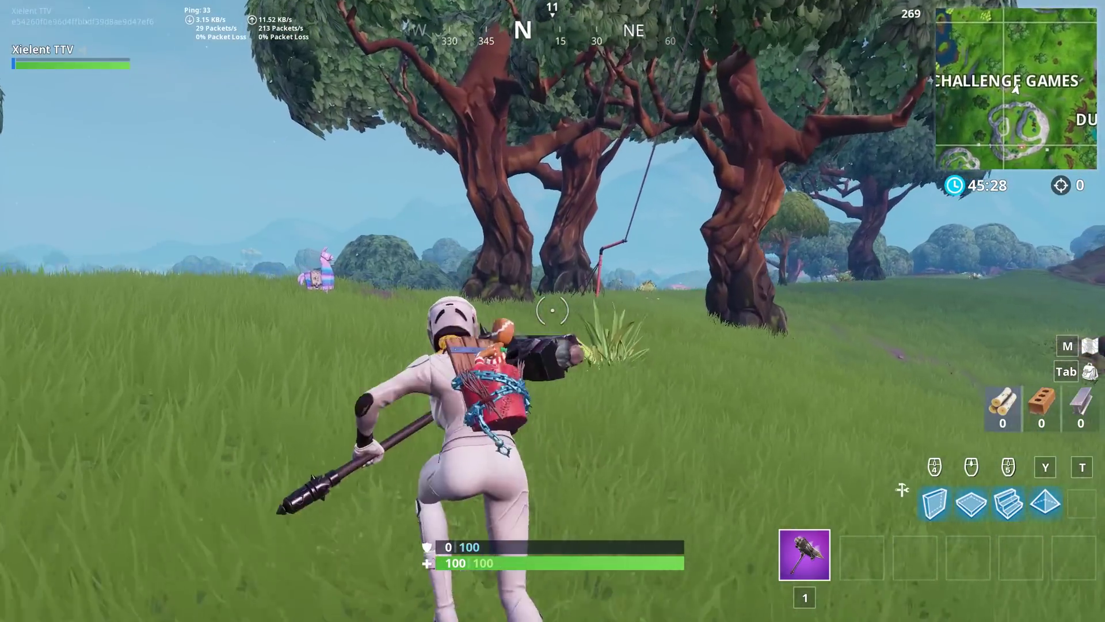
key("w")
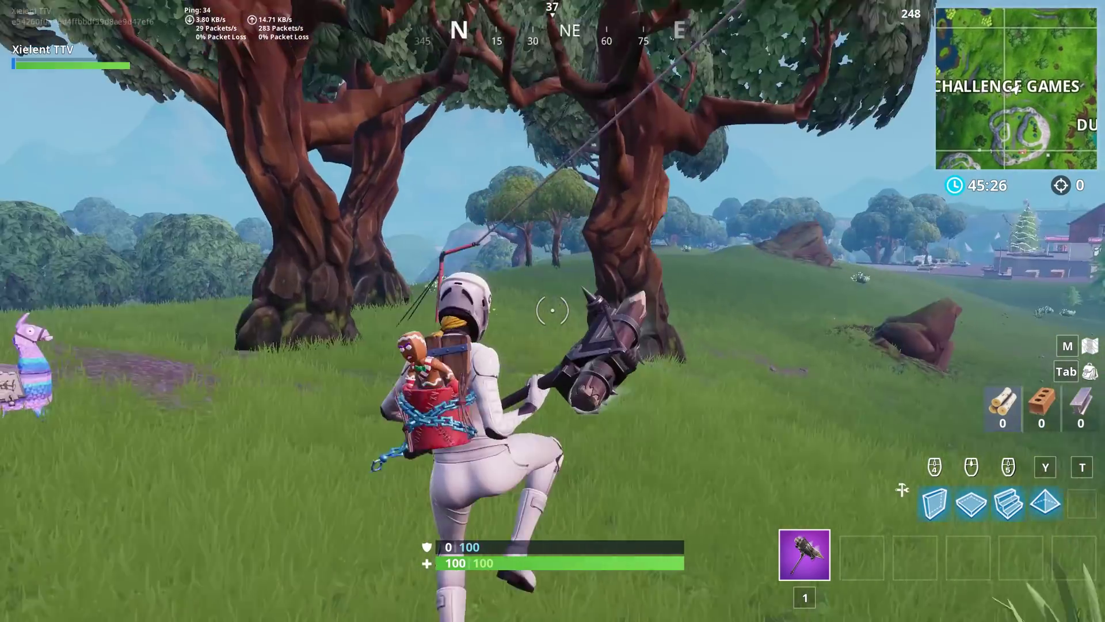
key("w")
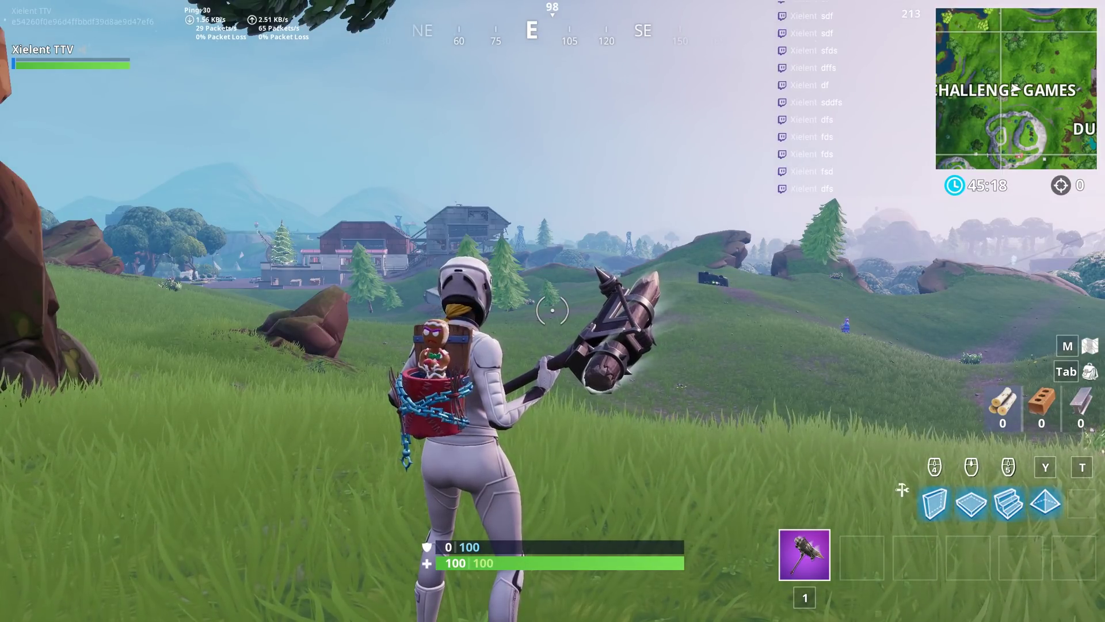
Step: Run around the large tree trunk to check the transparent chat overlay beside the minimap
key("w")
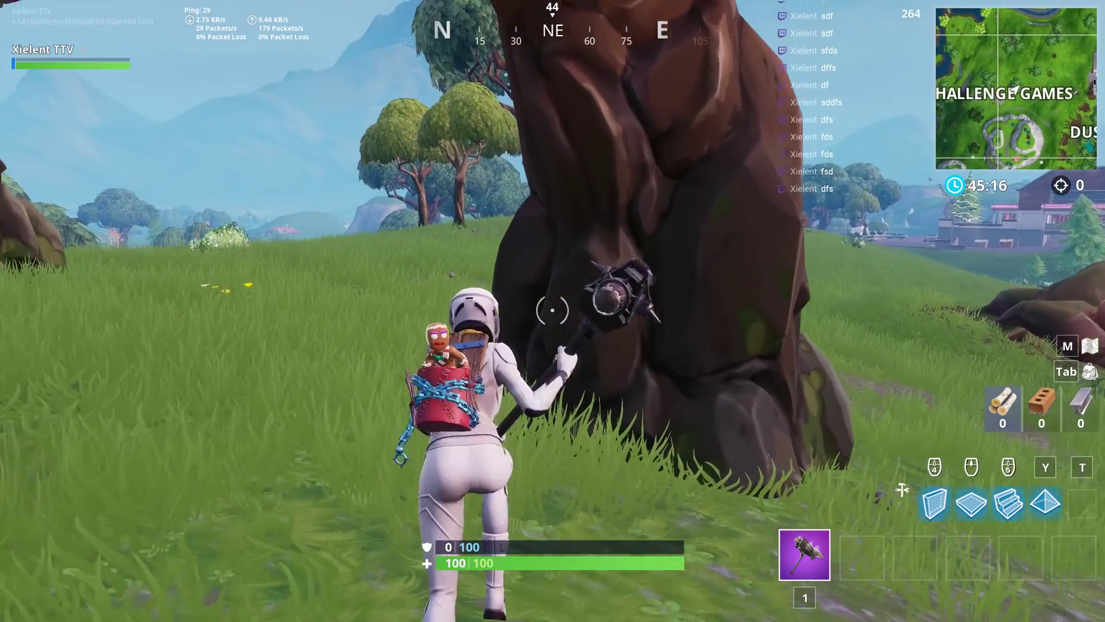
key("w")
key("a")
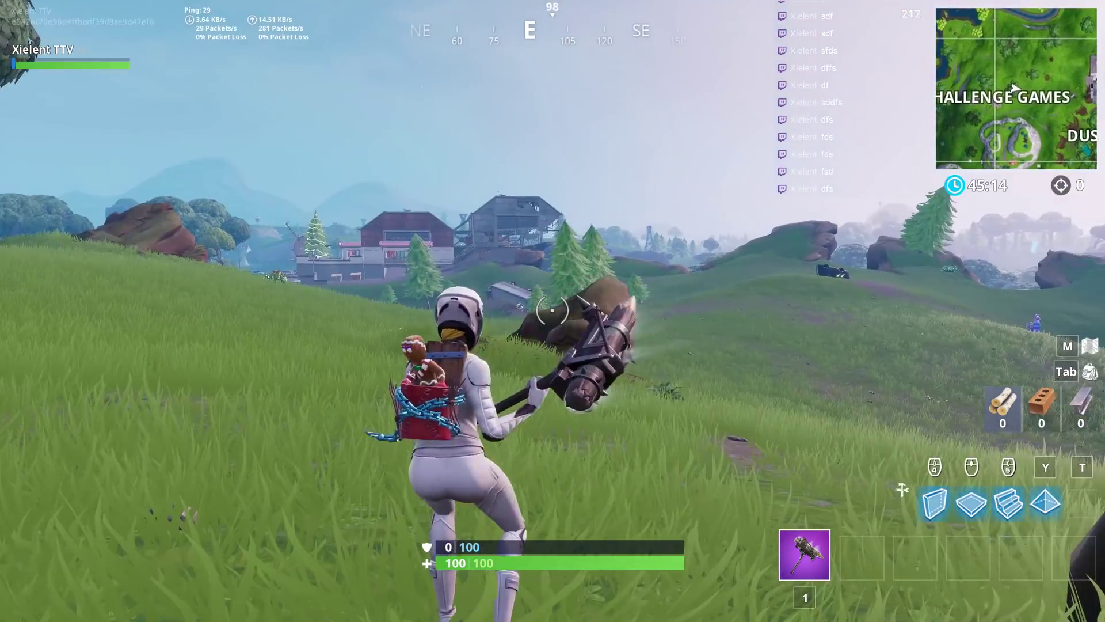
Step: Free the pointer from the game, switch to Restream Chat's Appearance settings and set the window opacity to 20.80%
key("Escape")
key("Escape")
key("super")
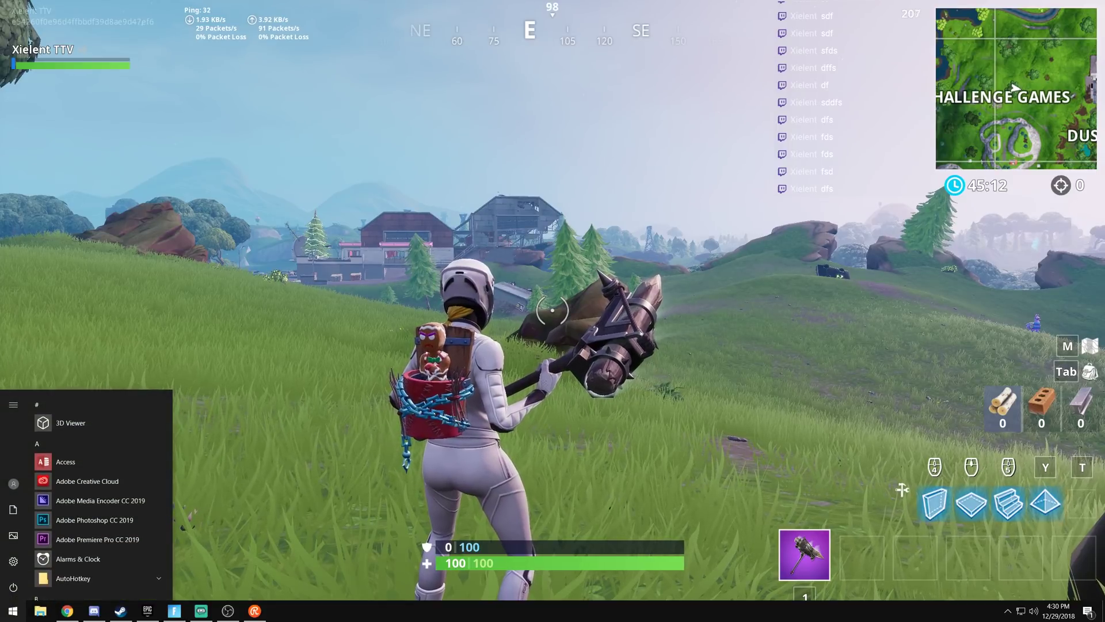
key("Escape")
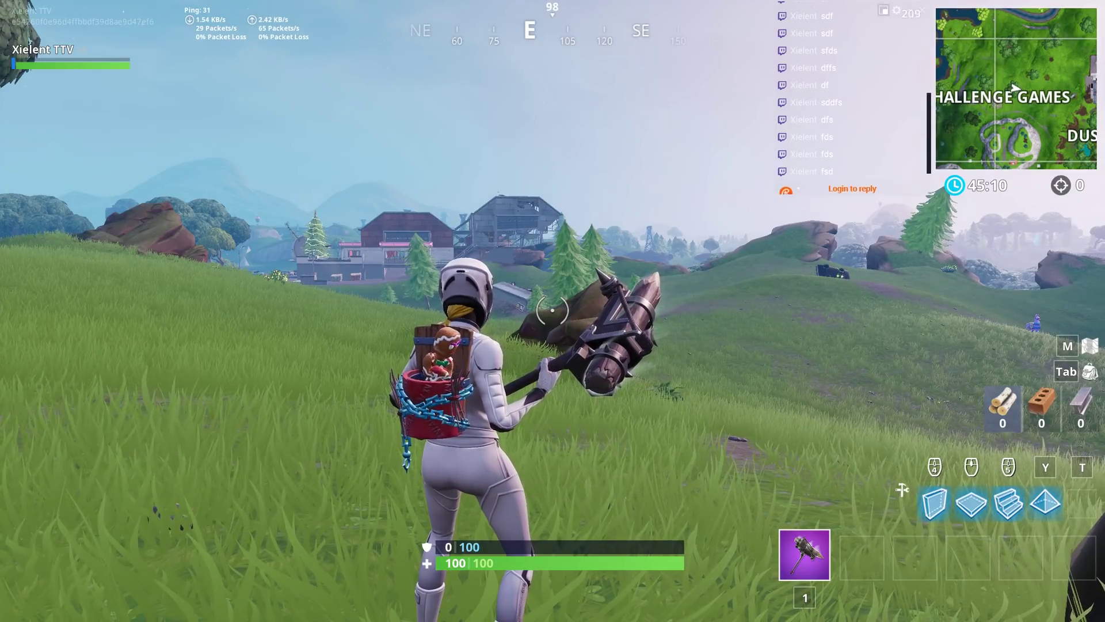
key("alt+Tab")
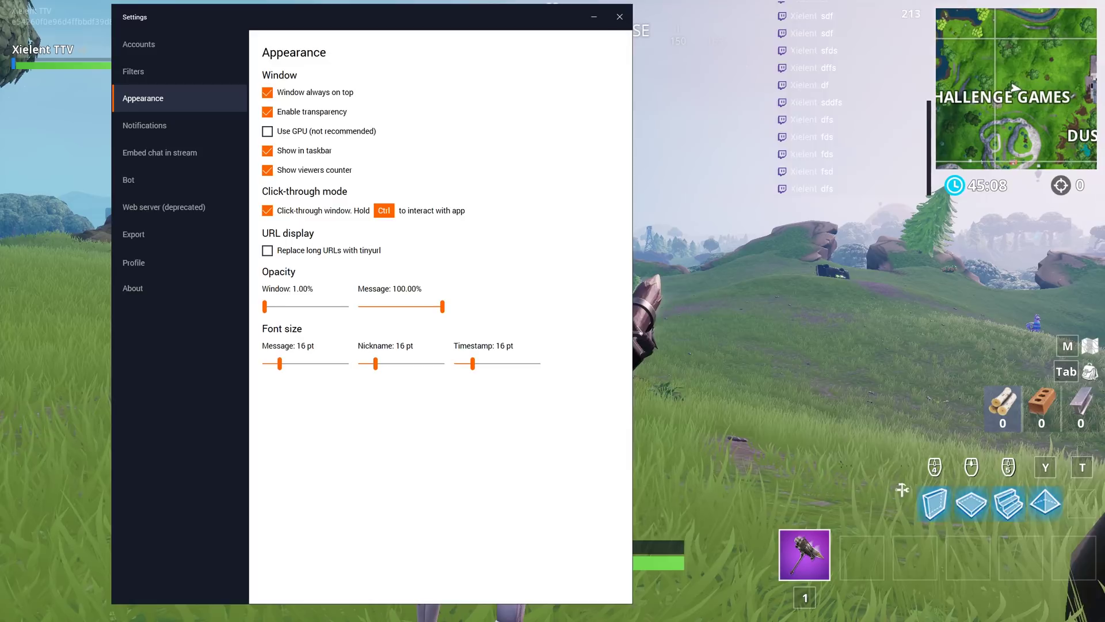
mouse_move(265, 306)
left_mouse_down()
mouse_move(346, 306)
mouse_move(277, 307)
left_mouse_up()
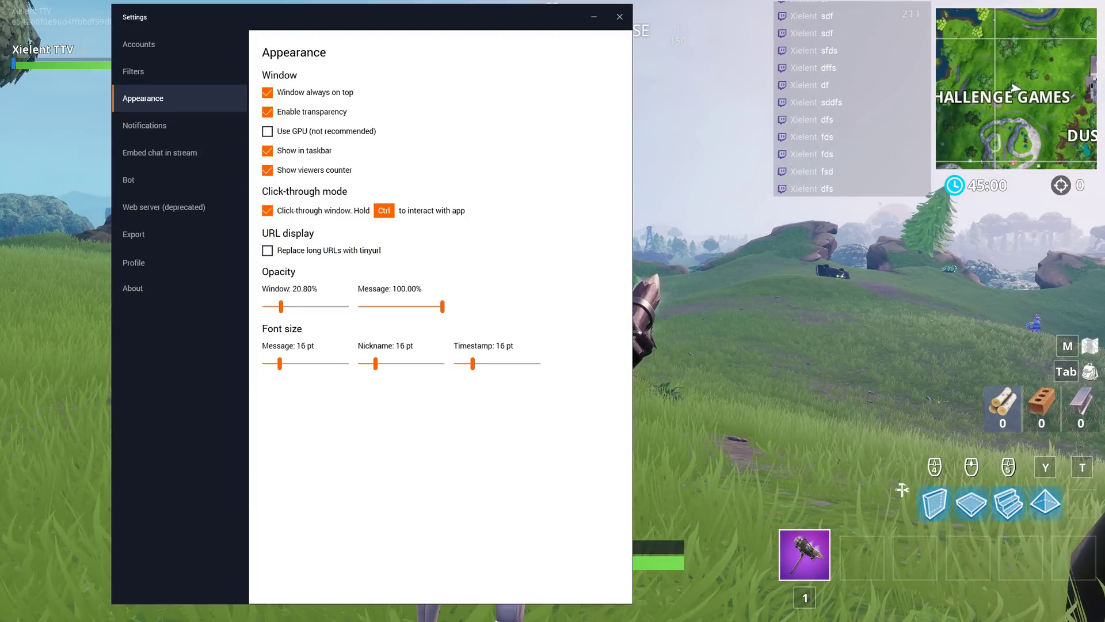
Step: Try a message font size of 21 pt for the chat and return it to 16 pt
left_click_drag(279, 363, 287, 363)
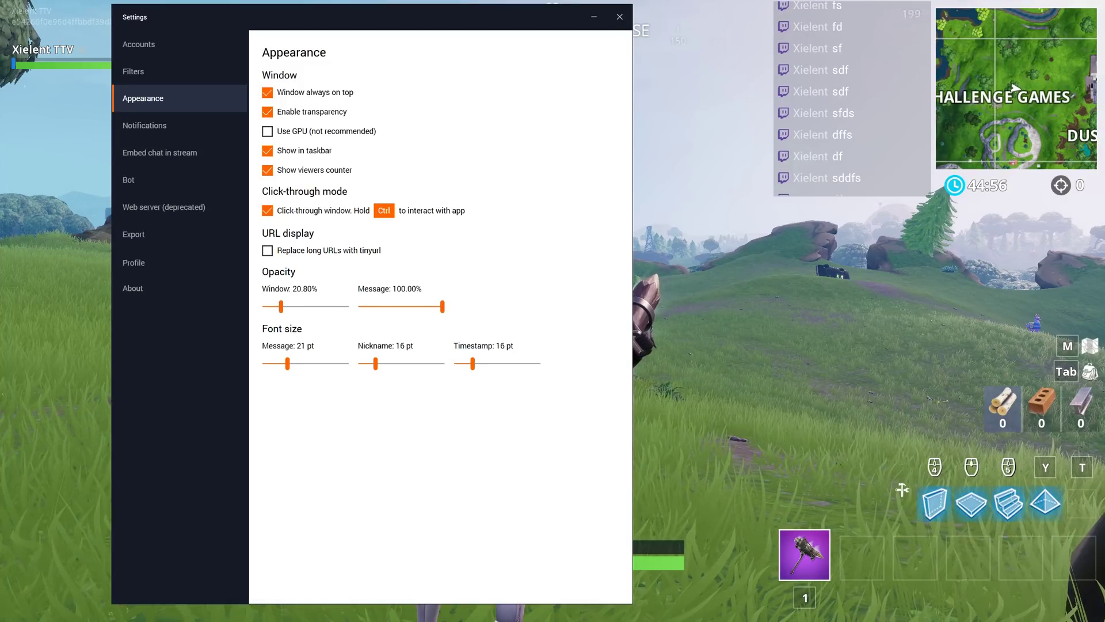
key("Left")
key("Left")
key("Left")
key("Left")
key("Left")
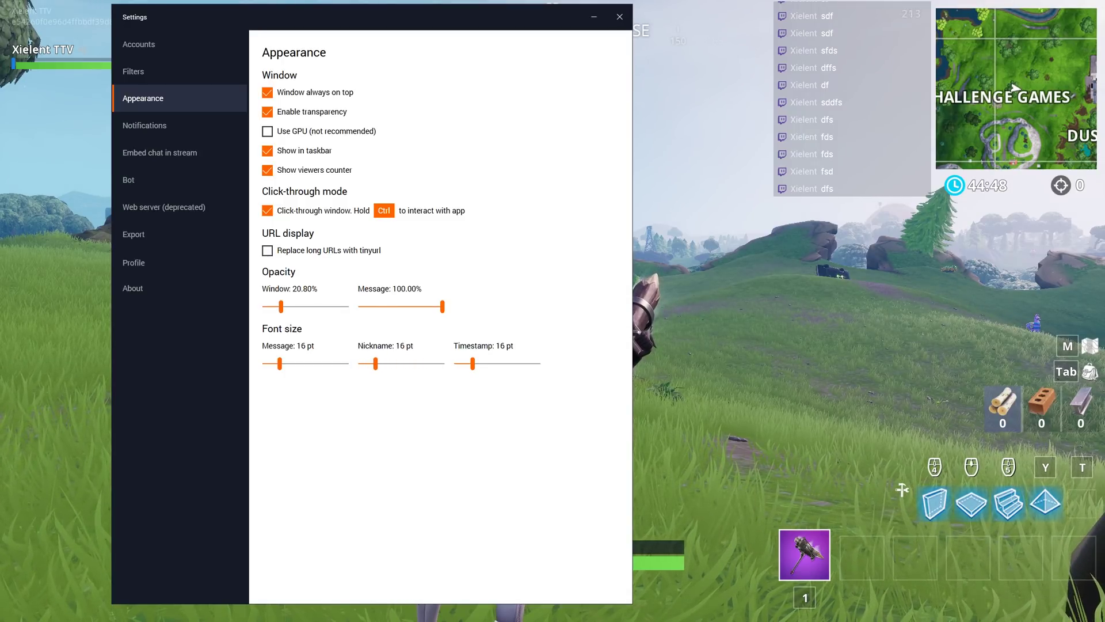
Step: Set the chat's timestamp font size to 13 pt
left_click_drag(473, 363, 531, 363)
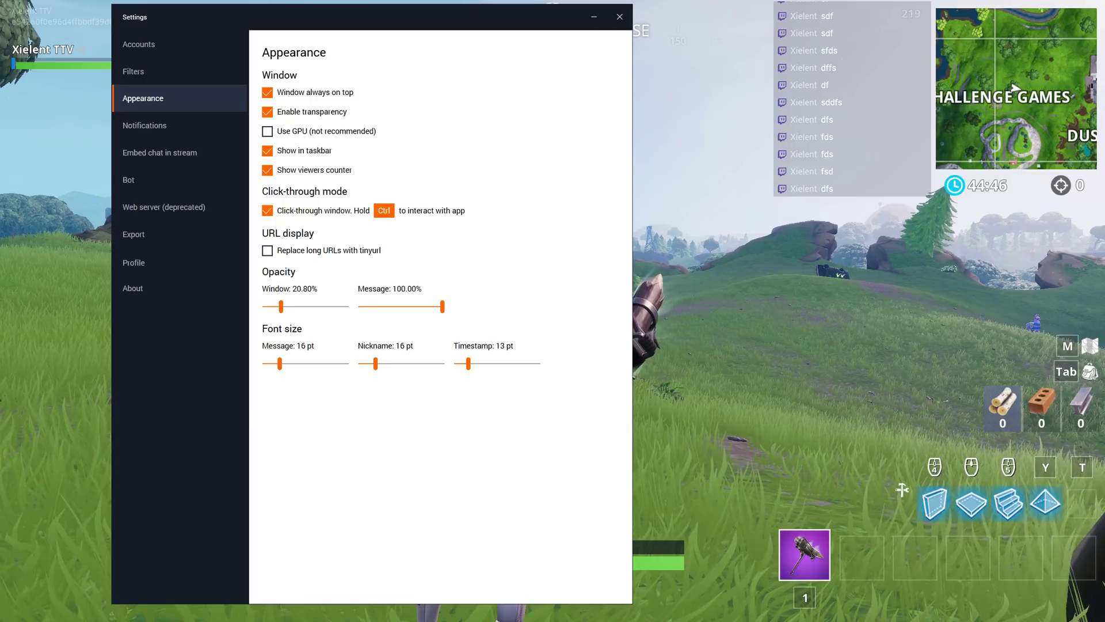